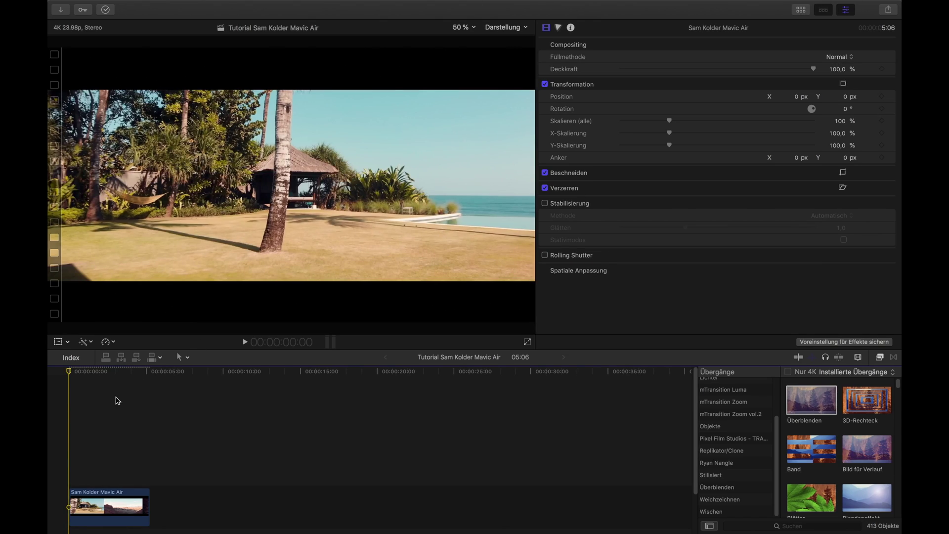
Scrub back and forth through the hut footage to locate where the desert shot begins
scroll(71, 382, "down", 1)
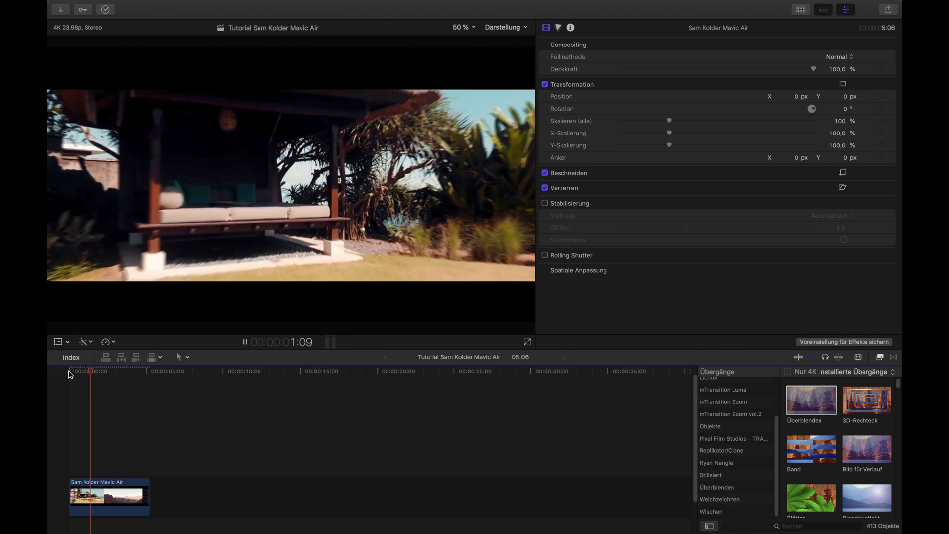
key("space")
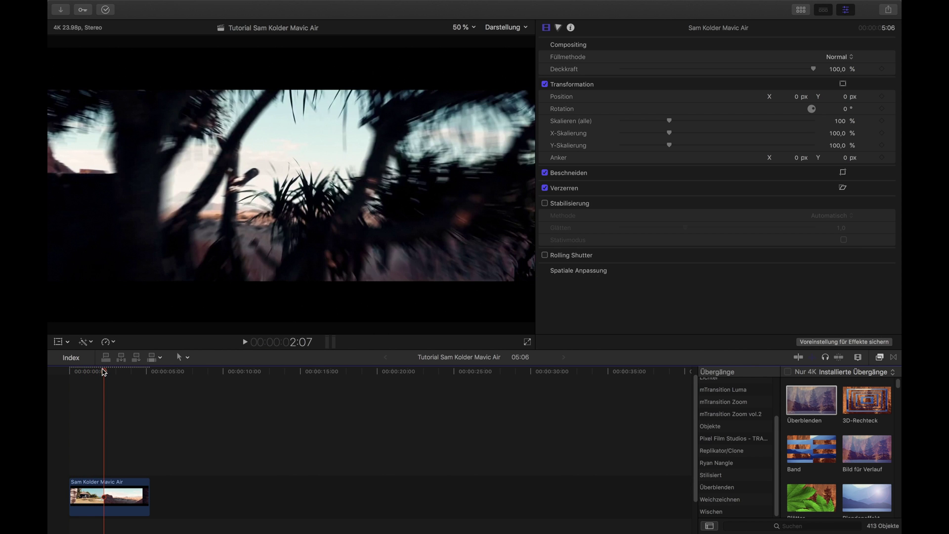
left_click_drag(104, 371, 77, 369)
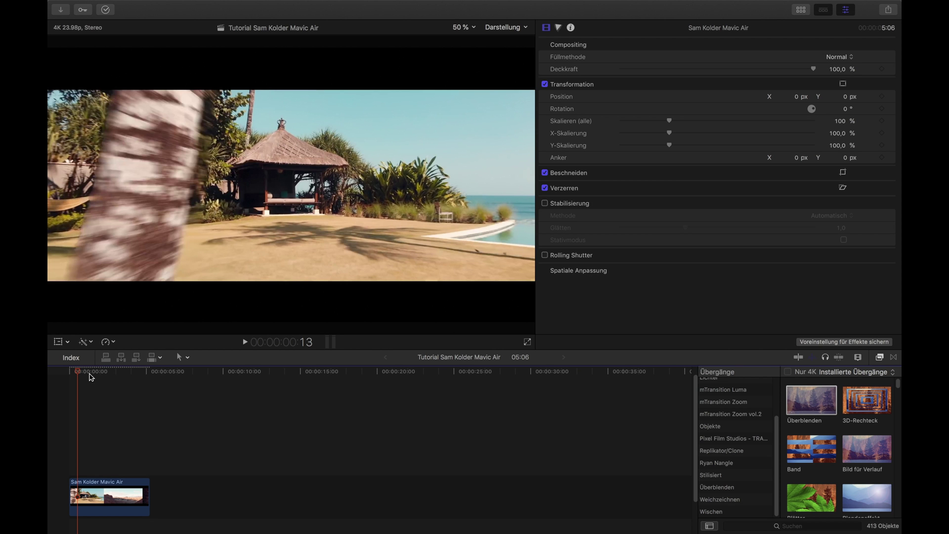
left_click_drag(86, 374, 91, 376)
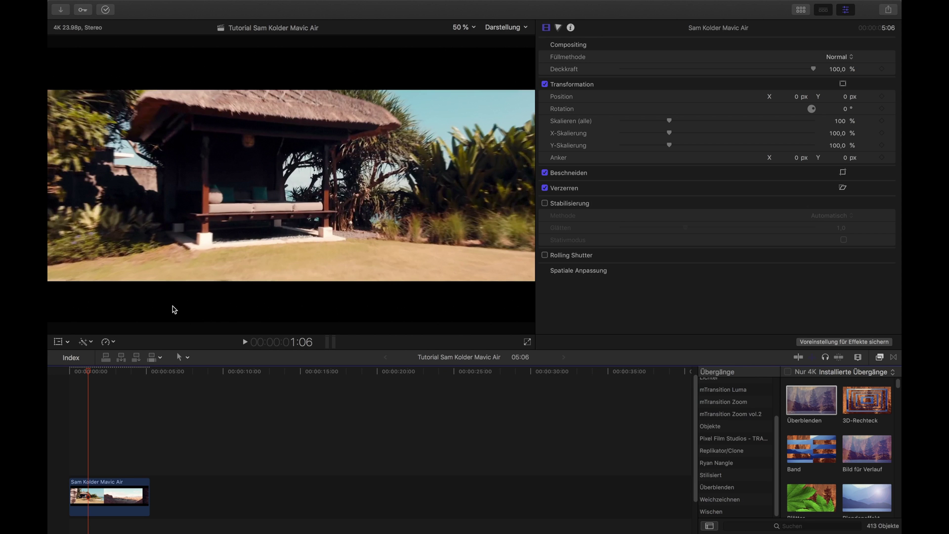
left_click_drag(90, 376, 99, 378)
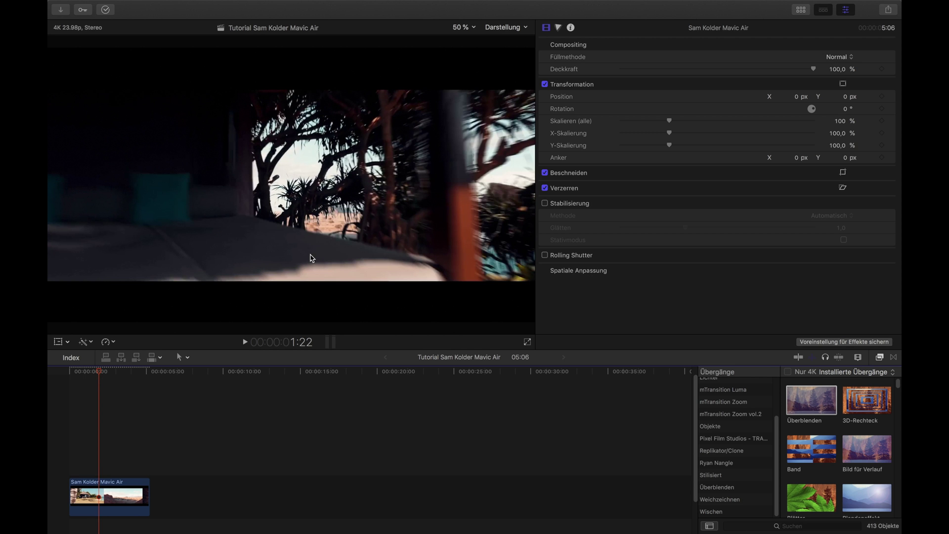
left_click_drag(100, 377, 112, 378)
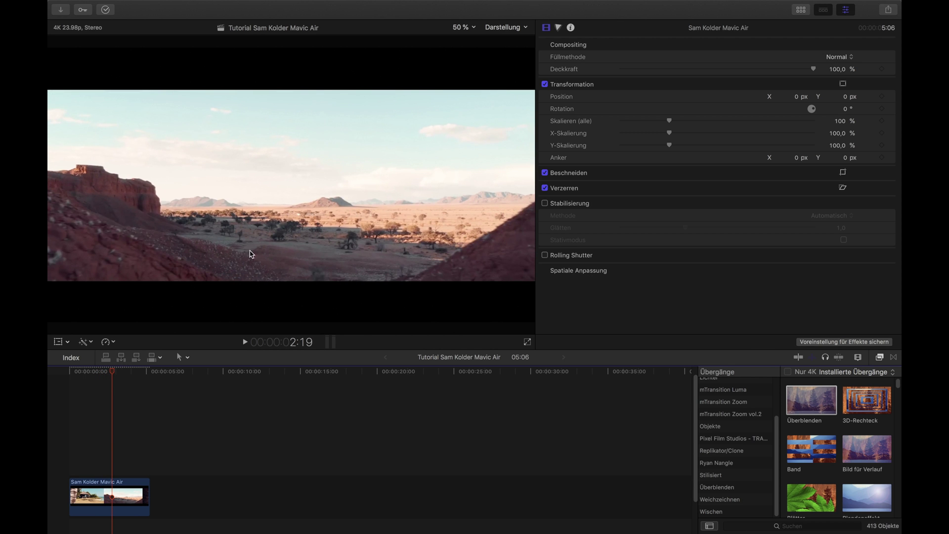
left_click_drag(112, 375, 93, 372)
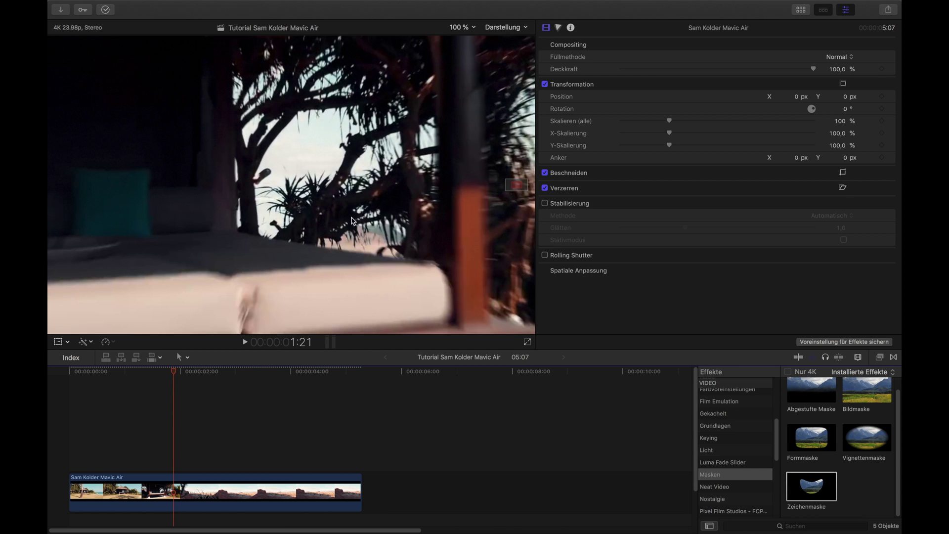
Blade the beach clip at 1:21 and again at 2:15
key("b")
left_click(173, 489)
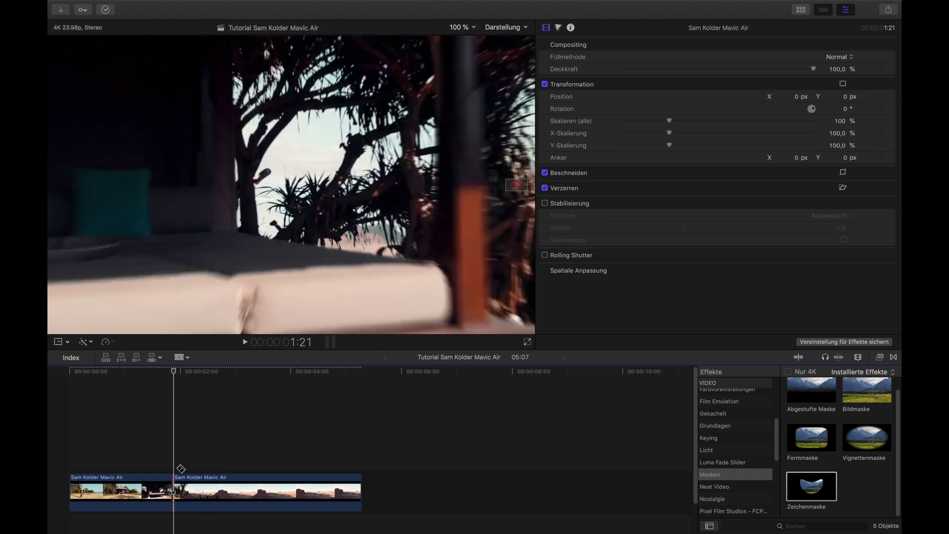
left_click_drag(197, 374, 218, 375)
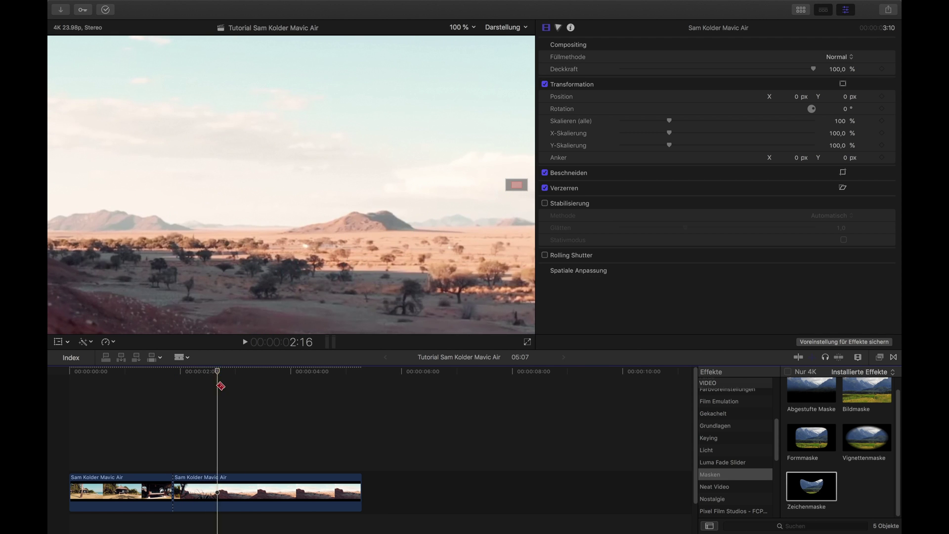
left_click(221, 500)
Delete the short piece between the cuts, then split the desert clip at 2:08
key("Delete")
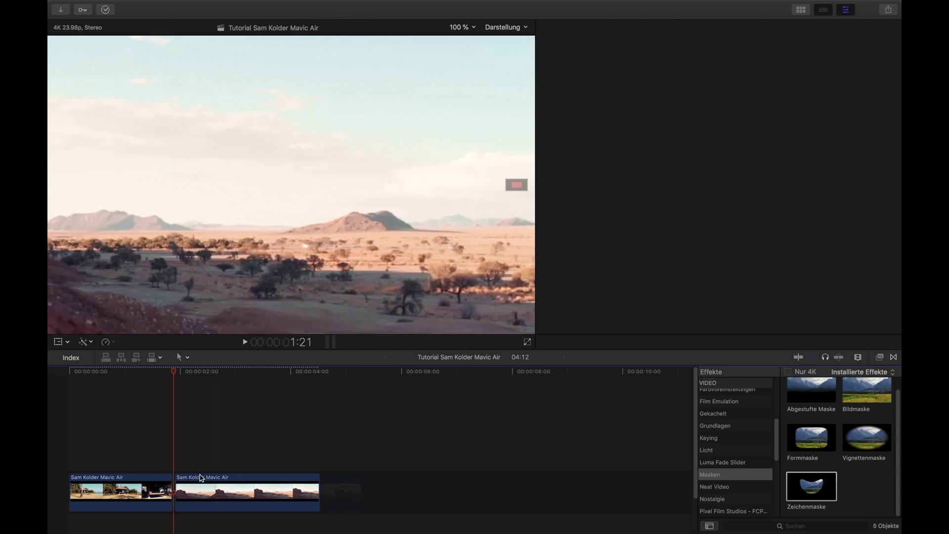
mouse_move(177, 374)
left_mouse_down()
mouse_move(161, 375)
mouse_move(169, 375)
left_mouse_up()
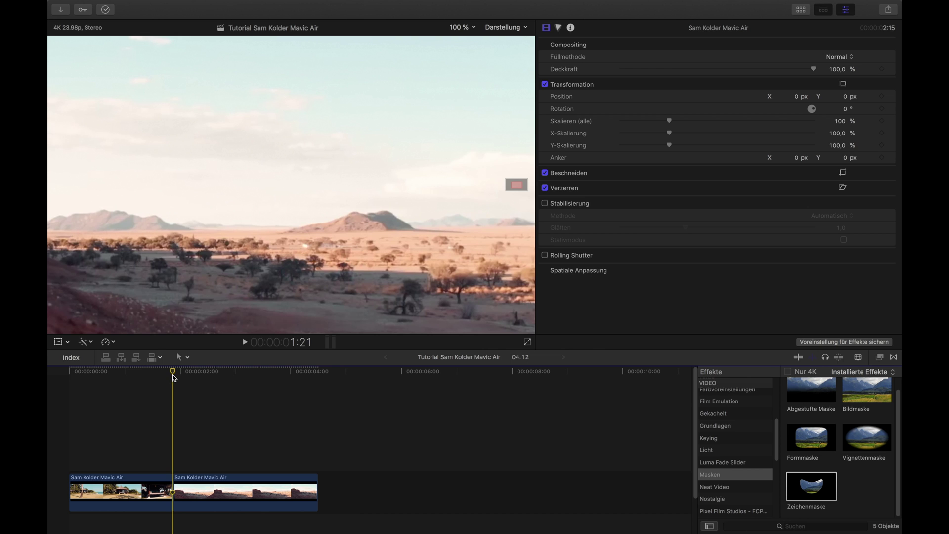
key("Left")
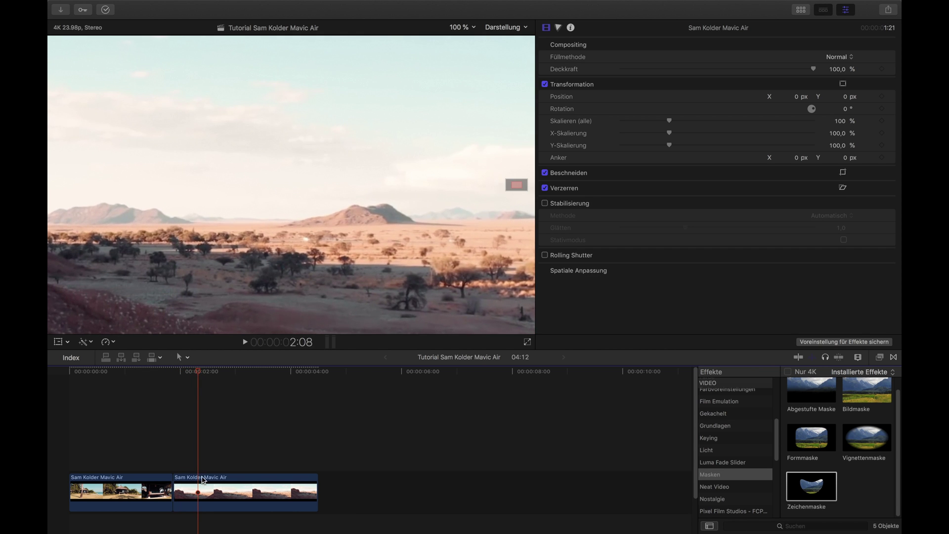
left_click(203, 480)
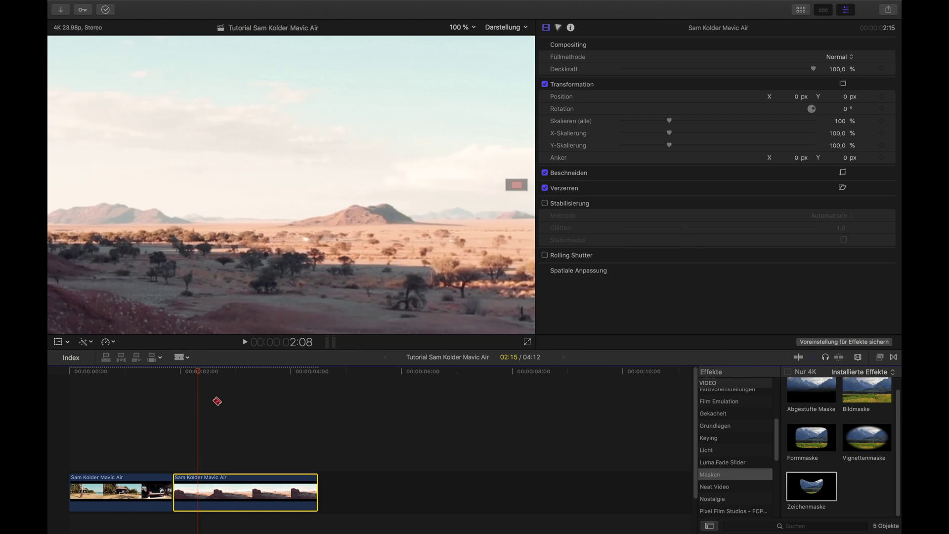
left_click(197, 487)
key("a")
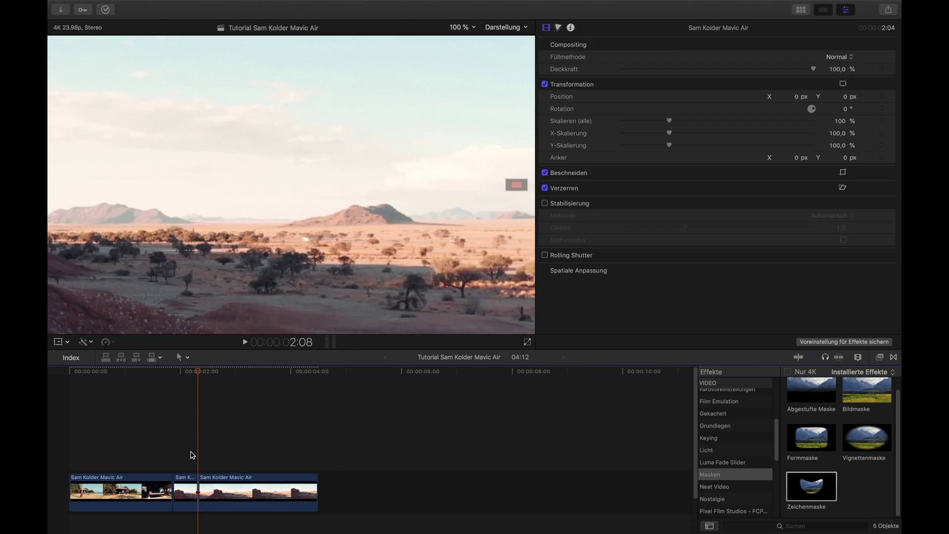
key("Left")
key("Left")
key("Left")
key("Left")
key("Left")
key("Left")
Scrub across the 1:21 and 2:08 cuts to check the hut-to-desert edit
left_click_drag(188, 374, 155, 379)
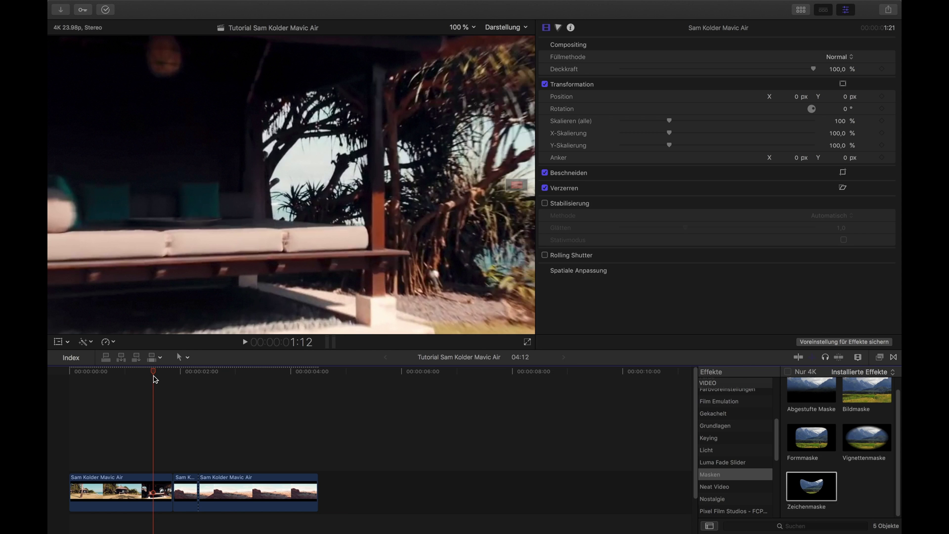
left_click_drag(157, 379, 126, 369)
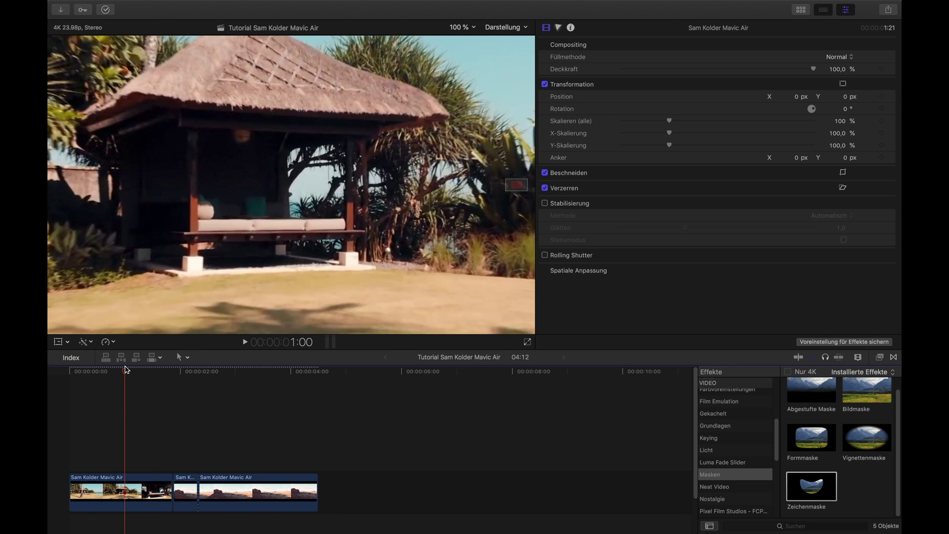
left_click_drag(132, 368, 215, 369)
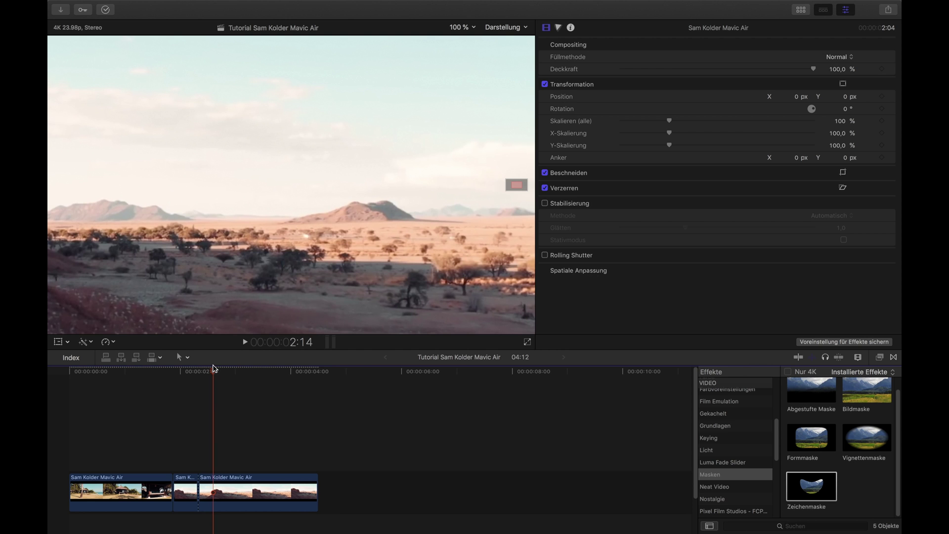
left_click_drag(214, 368, 176, 361)
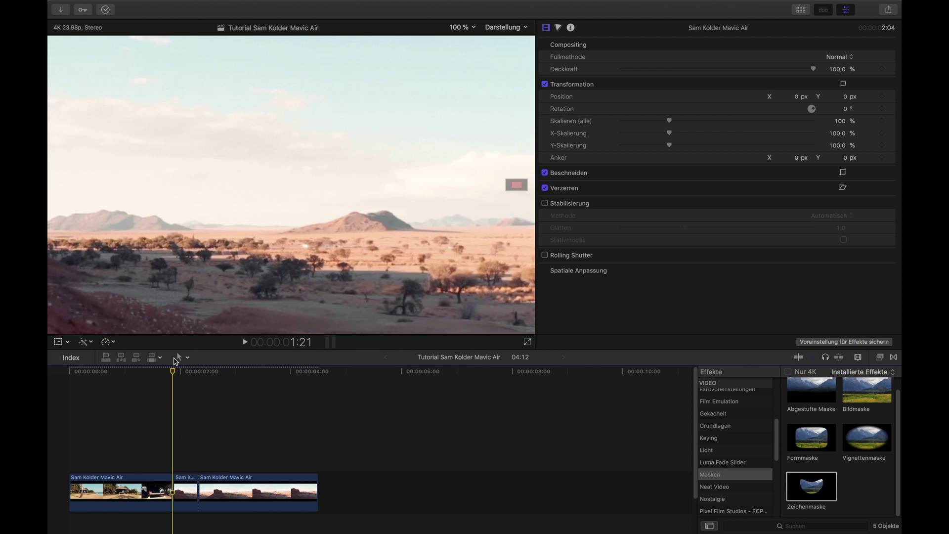
left_click_drag(174, 361, 194, 365)
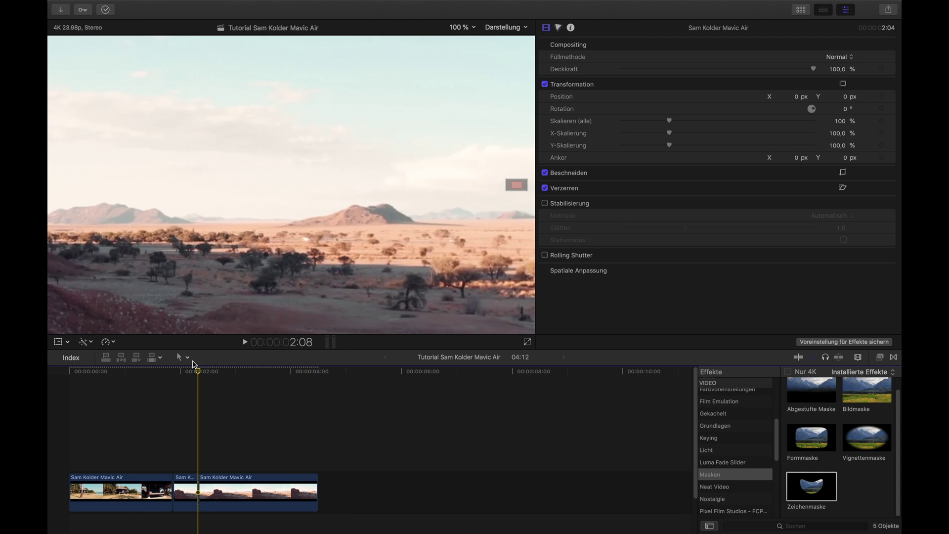
left_click_drag(194, 374, 167, 370)
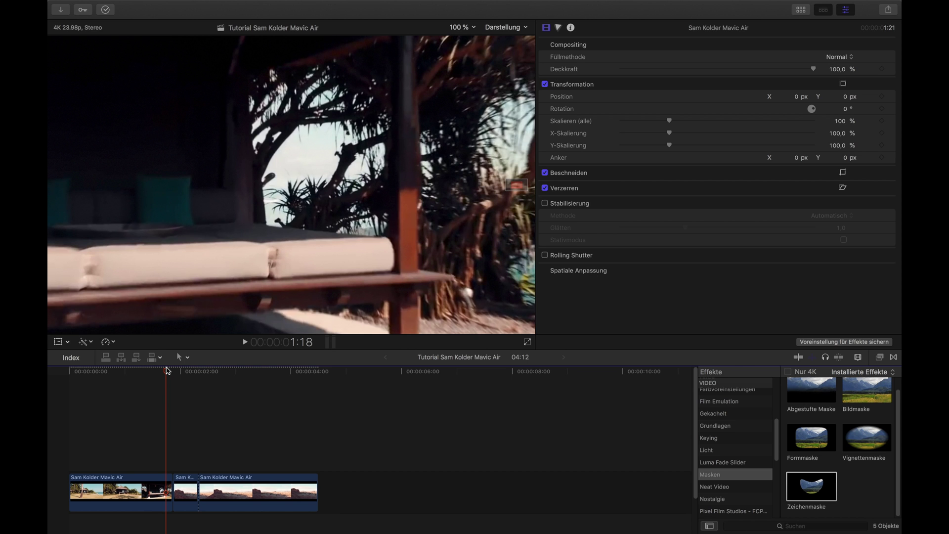
left_click_drag(167, 371, 188, 372)
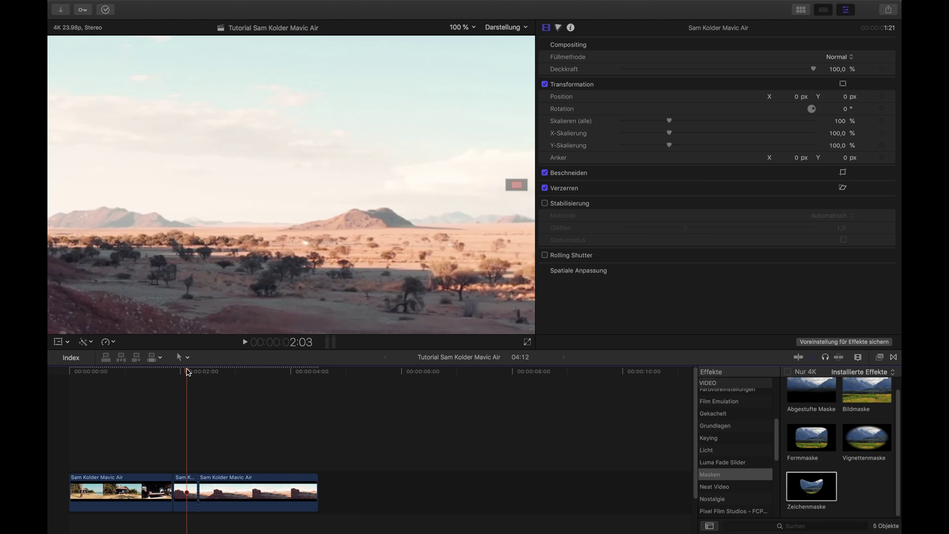
mouse_move(187, 371)
left_mouse_down()
mouse_move(199, 371)
mouse_move(173, 372)
mouse_move(201, 374)
mouse_move(170, 372)
mouse_move(190, 372)
left_mouse_up()
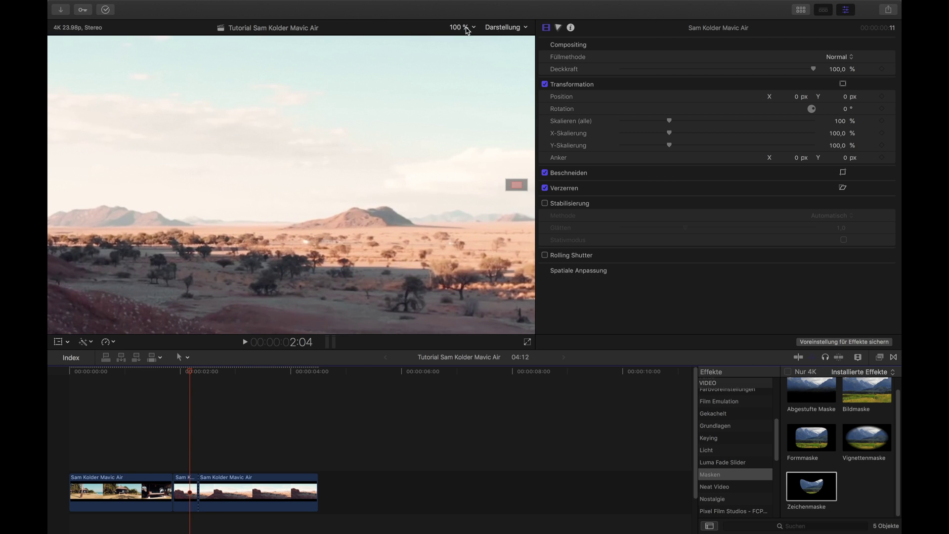
left_click(467, 29)
Shrink the viewer to 50 % and lift the short desert piece above the storyline
left_click(472, 69)
left_click(174, 372)
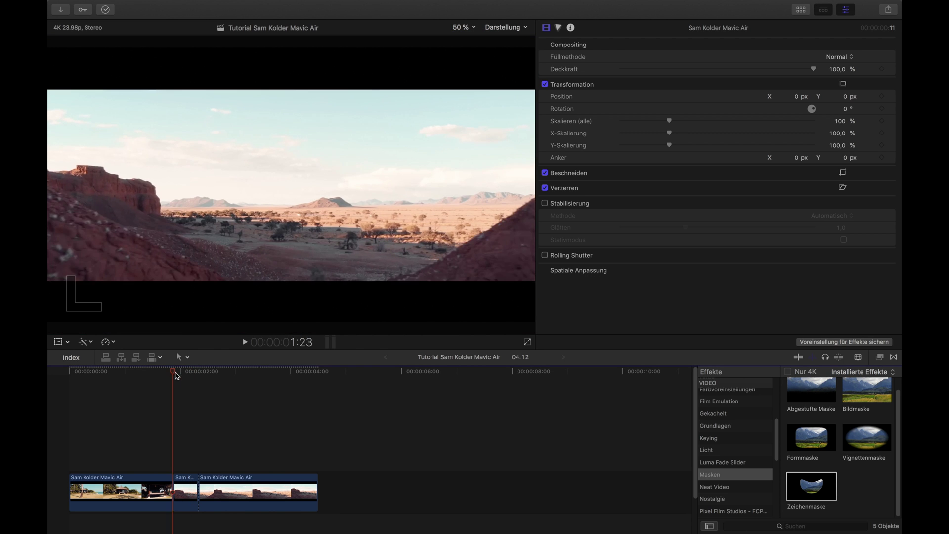
mouse_move(175, 376)
left_mouse_down()
mouse_move(142, 372)
mouse_move(184, 372)
left_mouse_up()
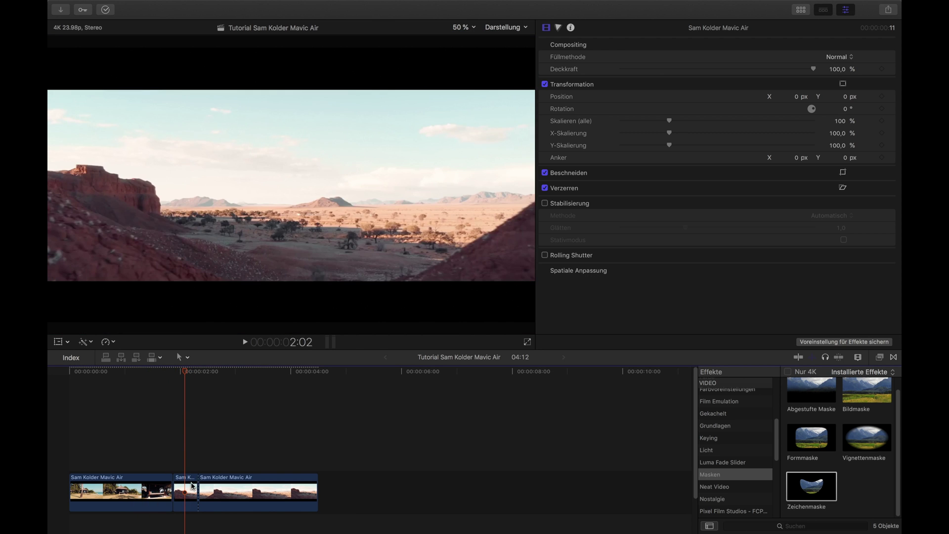
left_click_drag(192, 485, 167, 443)
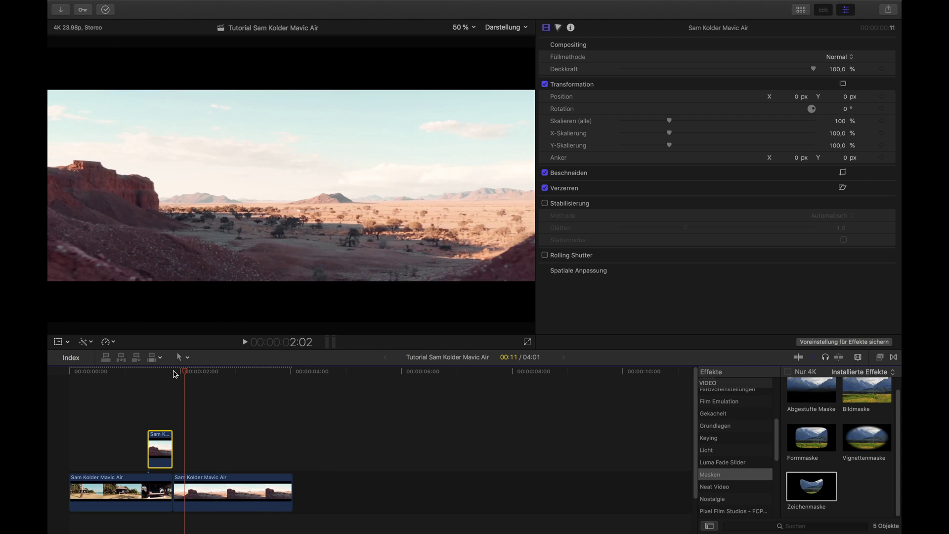
left_click_drag(174, 372, 134, 414)
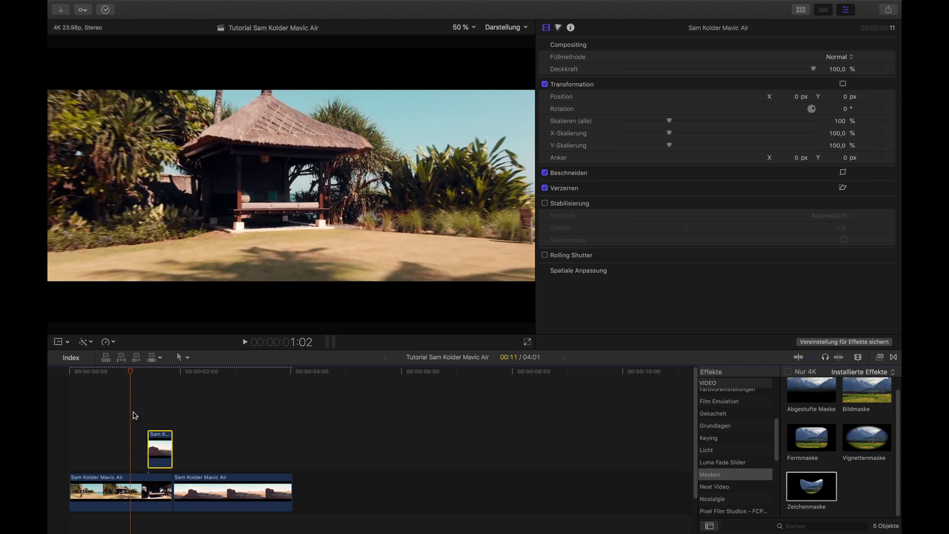
Lift the first hut clip out of the storyline so it sits above the desert footage
left_click(134, 487)
left_click(87, 370)
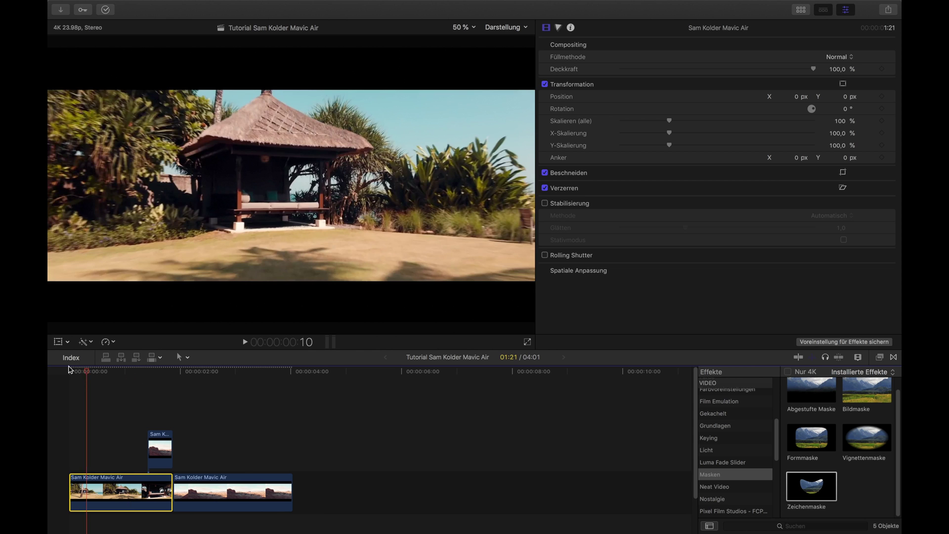
key("Down")
left_click_drag(99, 488, 142, 392)
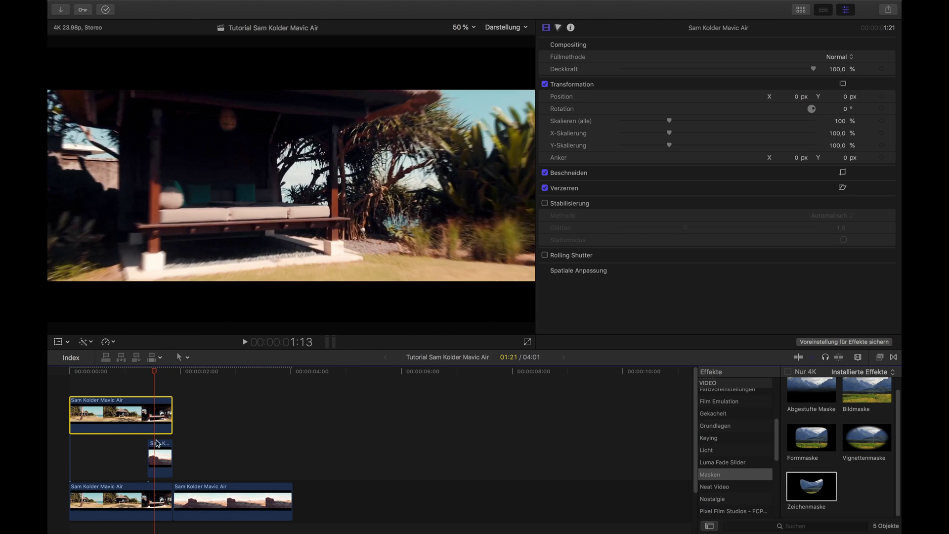
Disable the short connected clip with V and drop Zeichenmaske onto the top hut clip
left_click(159, 389)
left_click(150, 491)
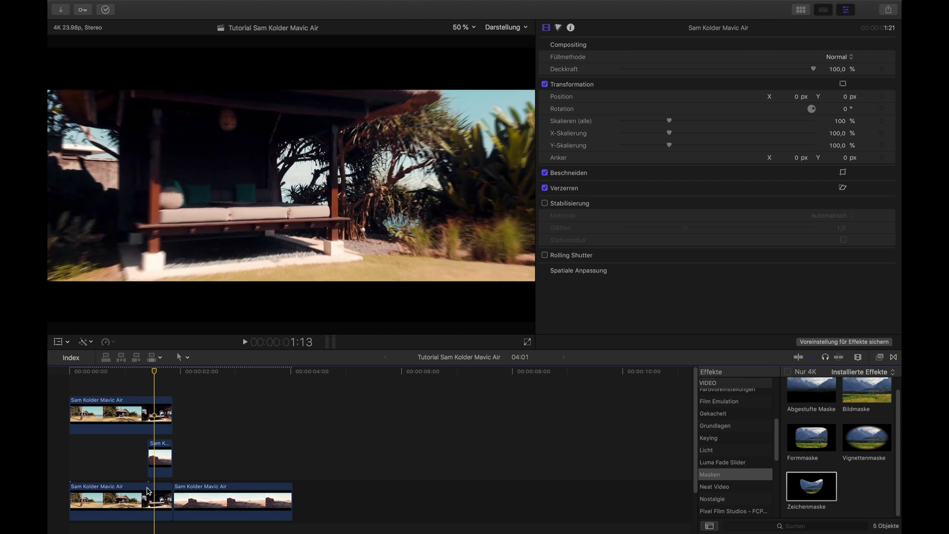
left_click(165, 462)
key("v")
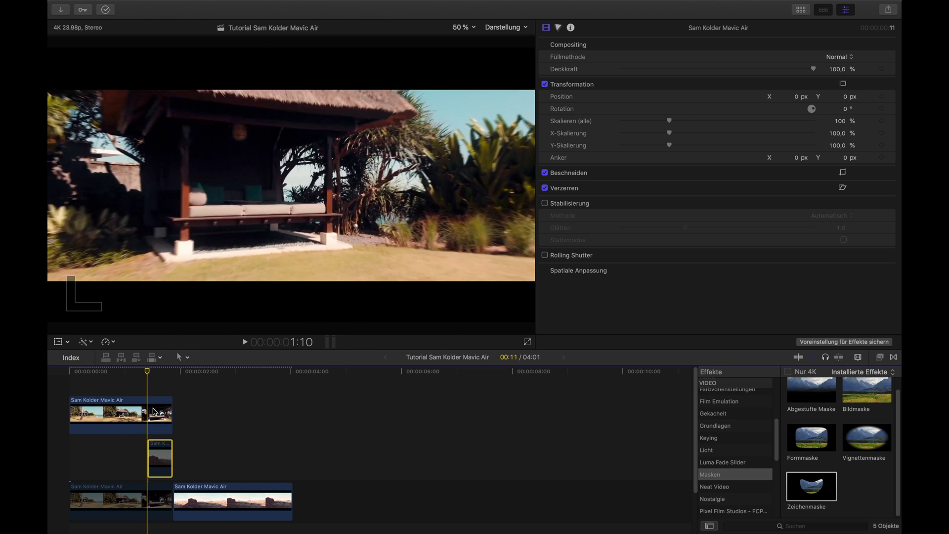
left_click(158, 405)
left_click_drag(835, 490, 158, 408)
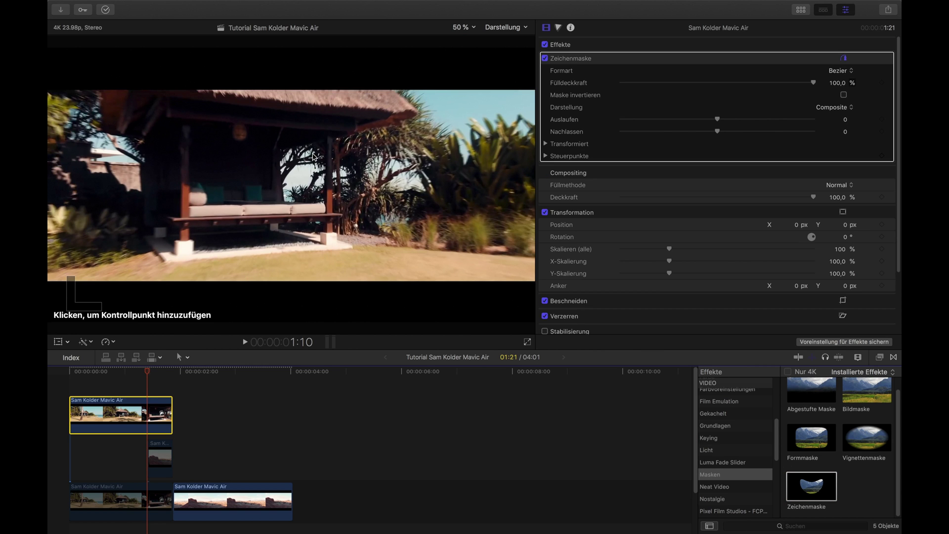
At 100 % viewer zoom, draw a closed mask from the opening's top corners down to the bench, then keyframe it
left_click(462, 27)
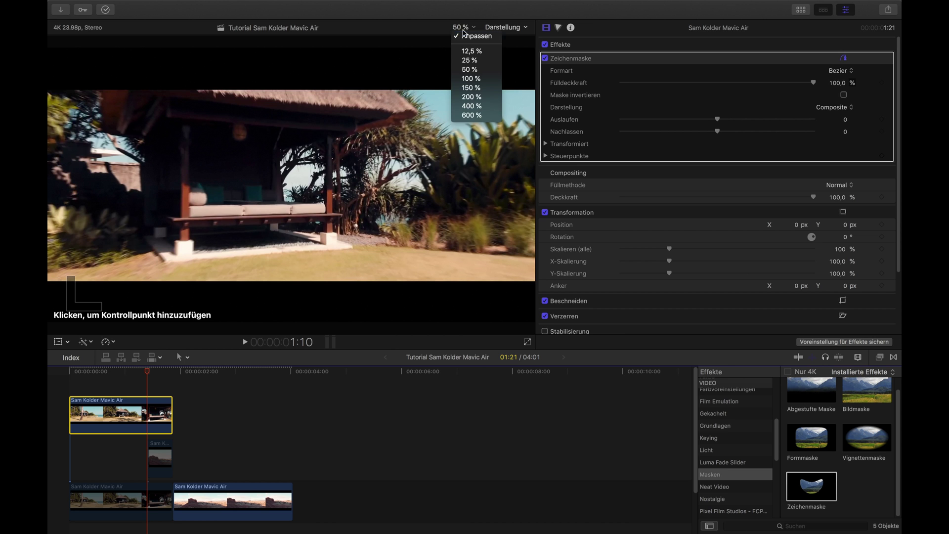
left_click(467, 78)
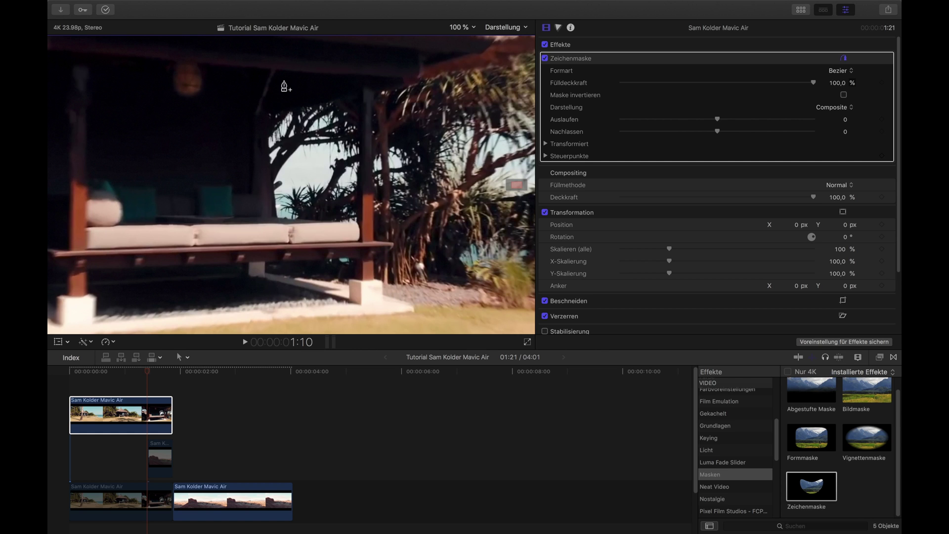
left_click(234, 83)
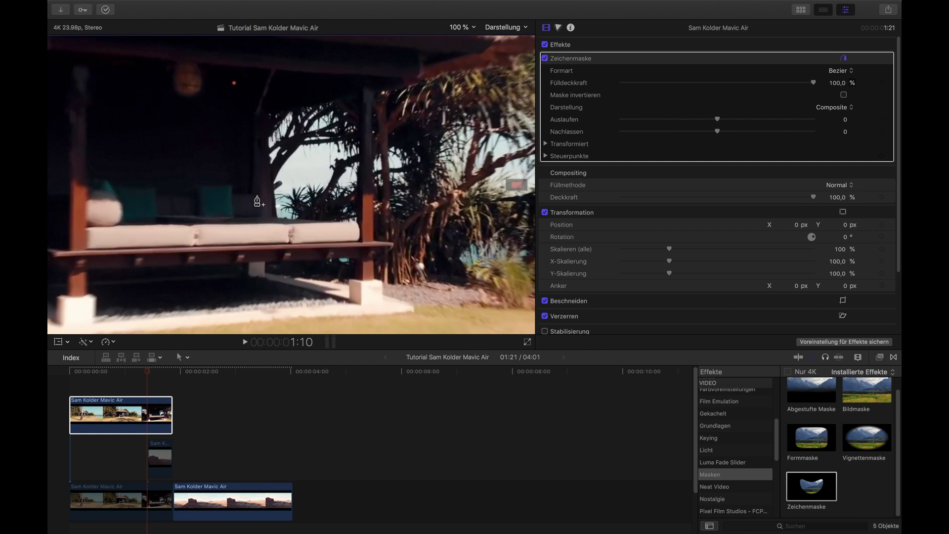
left_click(246, 220)
left_click(319, 222)
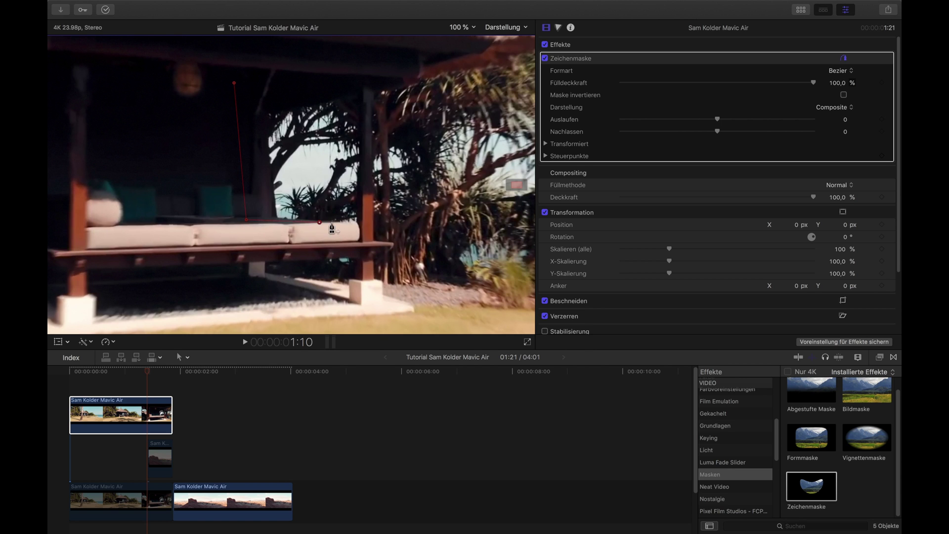
left_click(361, 223)
left_click(363, 73)
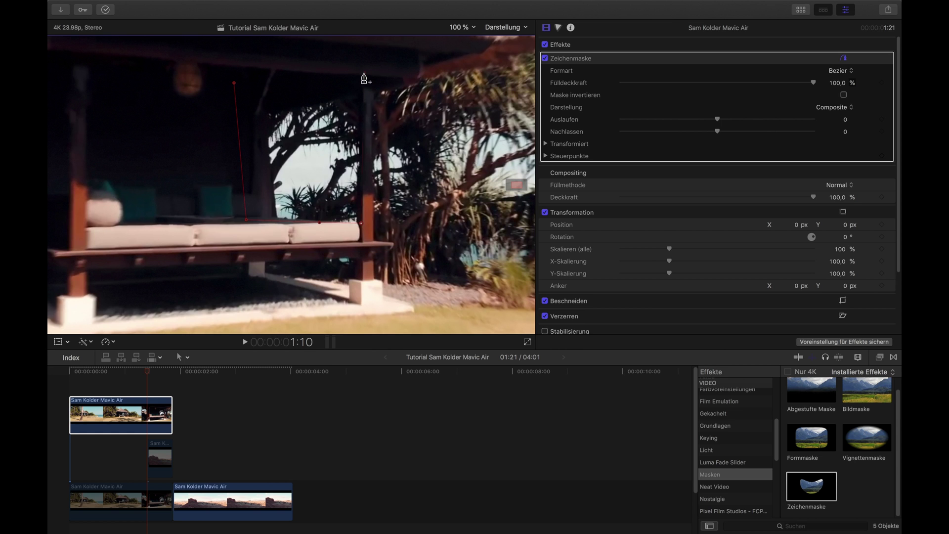
left_click(234, 82)
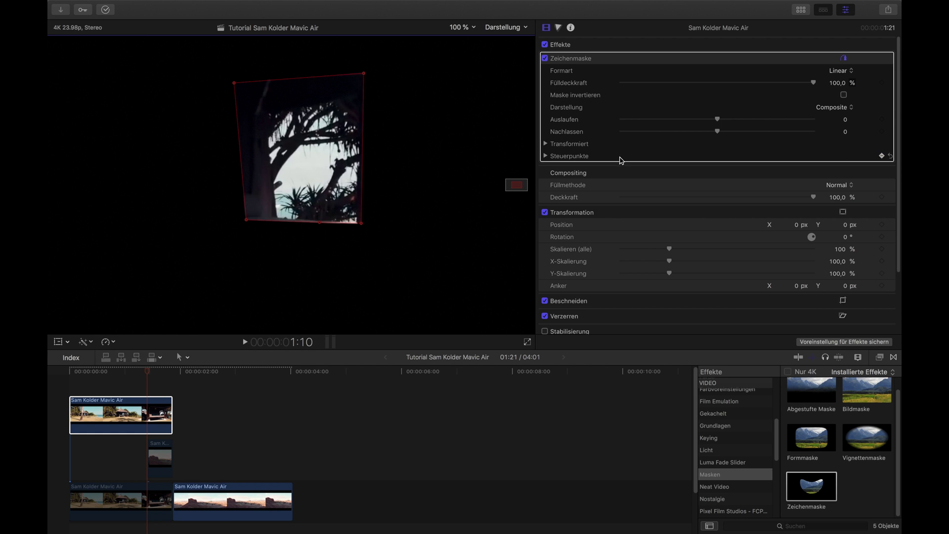
left_click(548, 143)
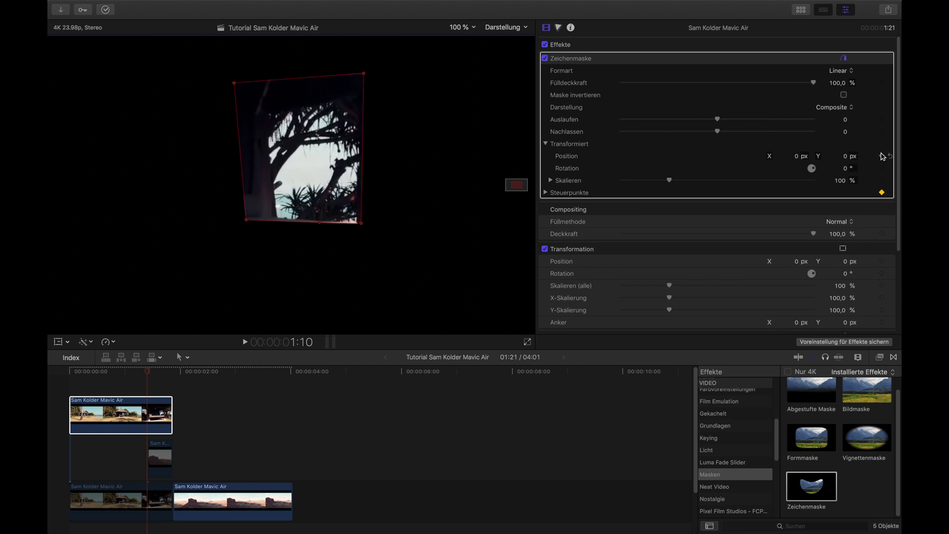
left_click(882, 156)
At 150 % zoom, advance one frame and realign all mask corners to the opening
left_click(462, 28)
left_click(474, 86)
left_click_drag(514, 186, 515, 184)
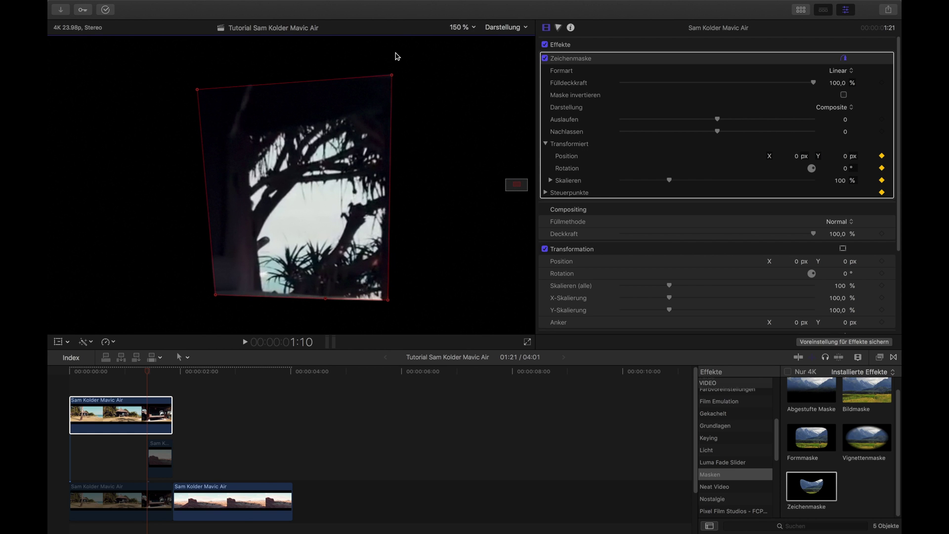
key("Right")
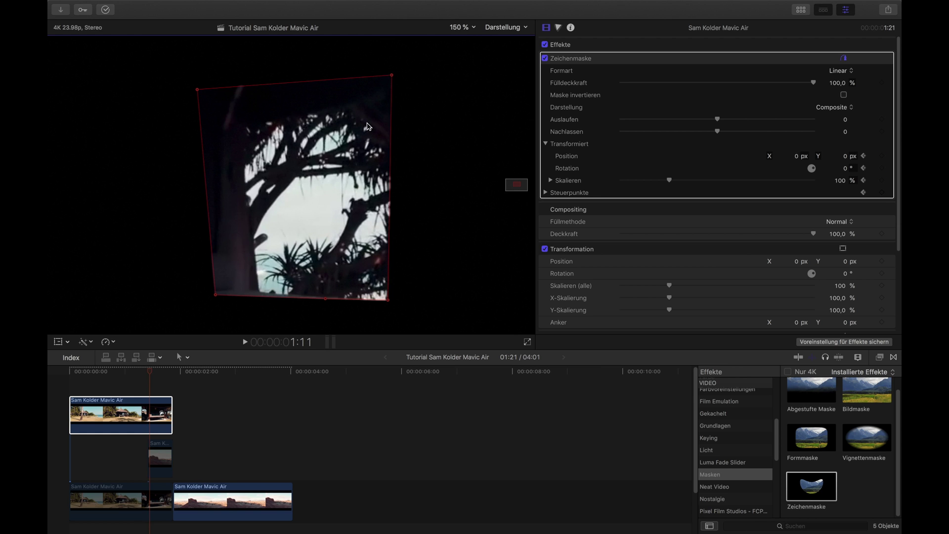
mouse_move(388, 300)
left_mouse_down()
mouse_move(402, 321)
mouse_move(392, 303)
mouse_move(406, 307)
mouse_move(397, 301)
left_mouse_up()
mouse_move(392, 77)
left_mouse_down()
mouse_move(412, 82)
mouse_move(402, 78)
left_mouse_up()
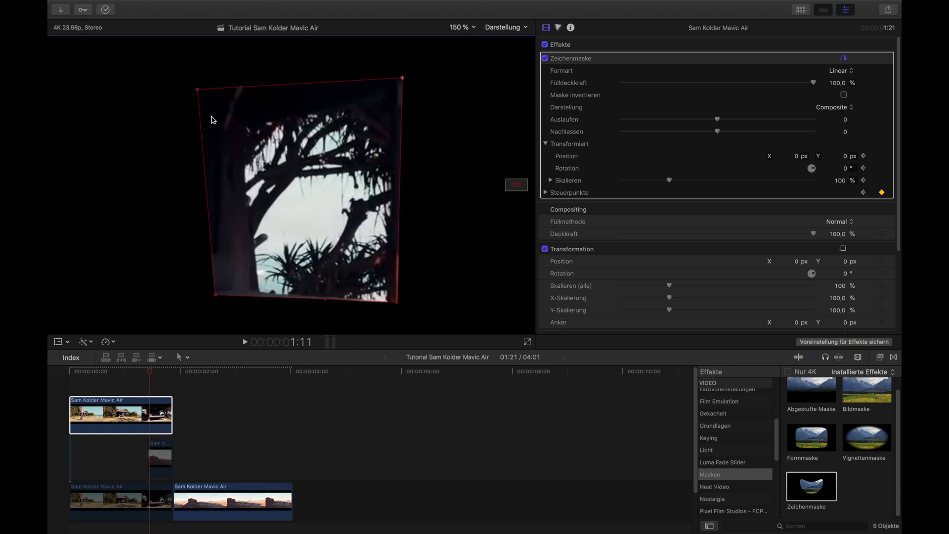
left_click_drag(197, 90, 196, 78)
mouse_move(217, 296)
left_mouse_down()
mouse_move(219, 308)
mouse_move(216, 300)
left_mouse_up()
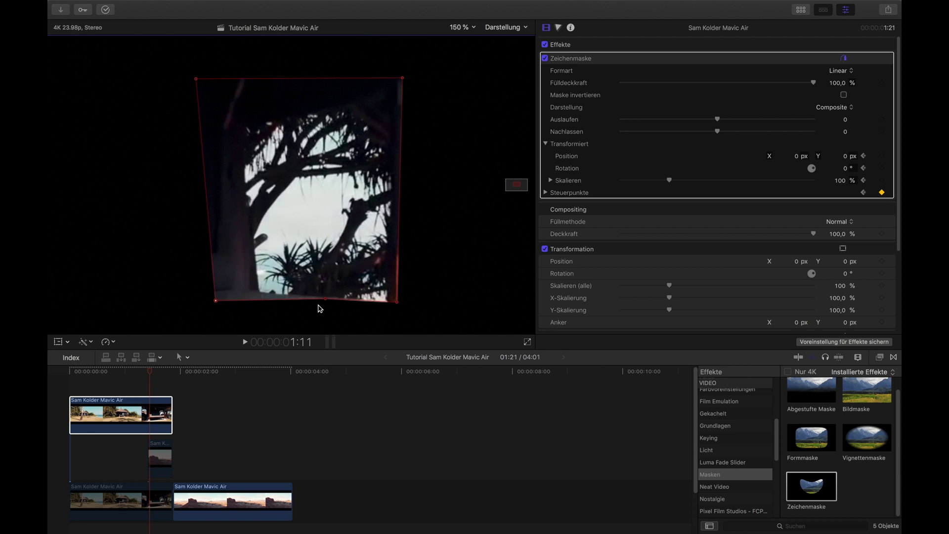
left_click_drag(326, 299, 324, 299)
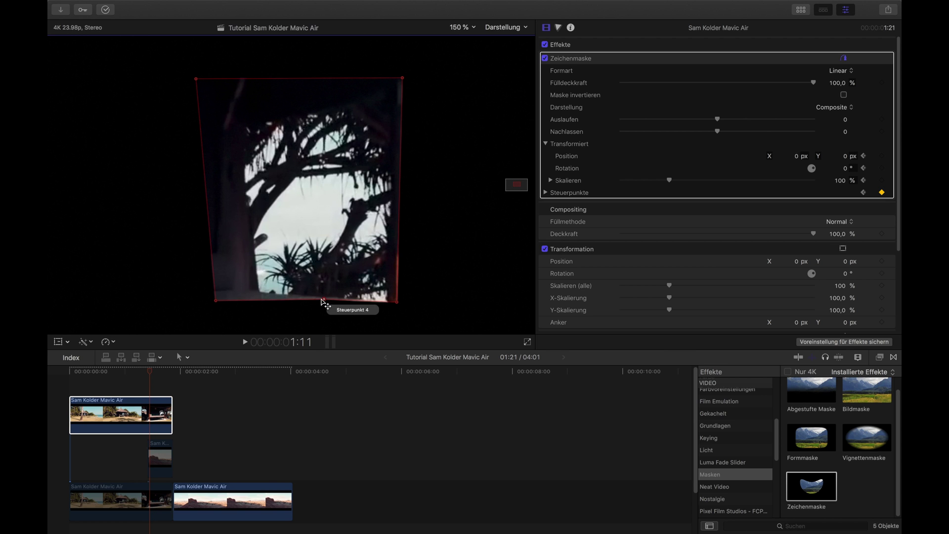
Over the next three frames, drag the right corners and bottom-middle point to follow the opening
key("Right")
mouse_move(396, 302)
left_mouse_down()
mouse_move(409, 318)
mouse_move(402, 305)
left_mouse_up()
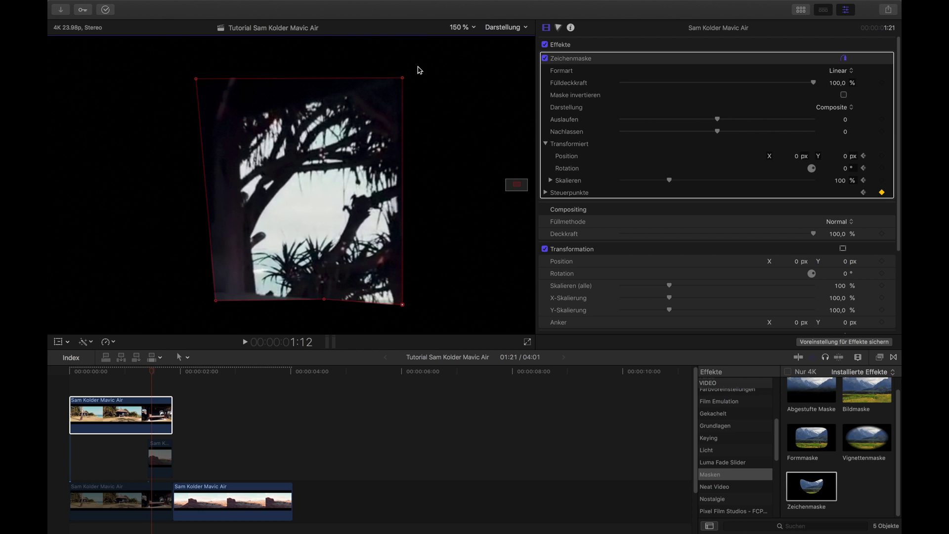
left_click_drag(403, 78, 413, 70)
left_click_drag(323, 299, 323, 303)
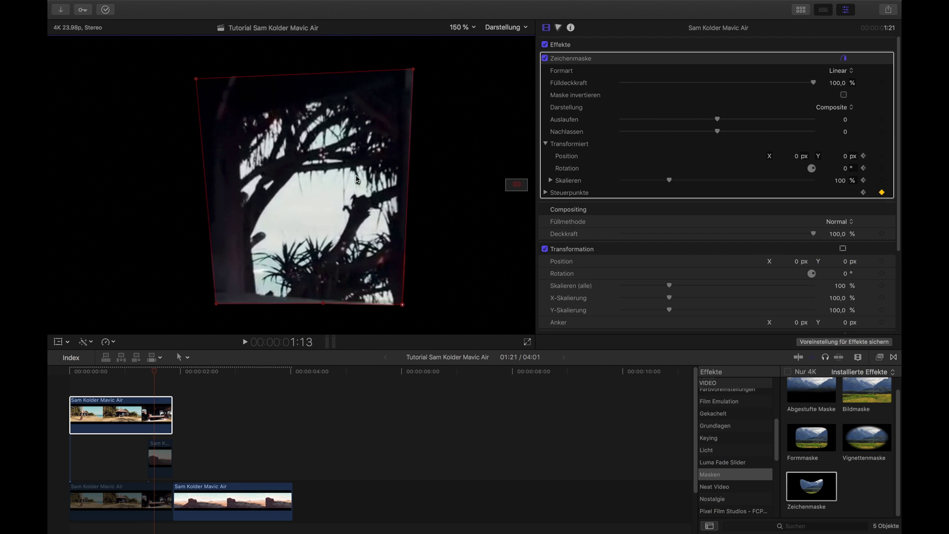
key("Right")
key("Right")
key("Right")
left_click_drag(402, 304, 428, 315)
left_click_drag(413, 69, 441, 55)
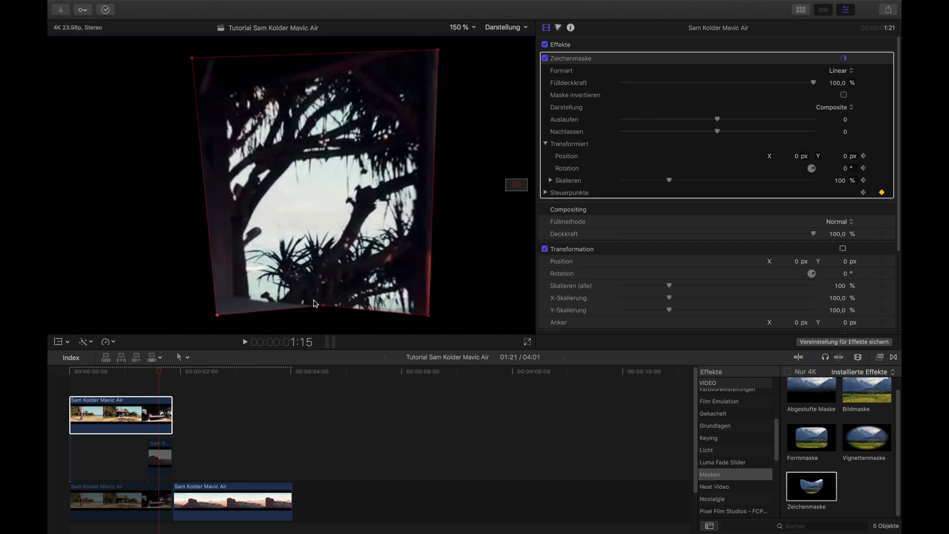
key("Right")
left_click_drag(428, 314, 434, 316)
left_click_drag(441, 55, 446, 38)
left_click_drag(324, 305, 326, 322)
Keep stepping forward and adjusting mask corners, switching the viewer to 50 %
key("Right")
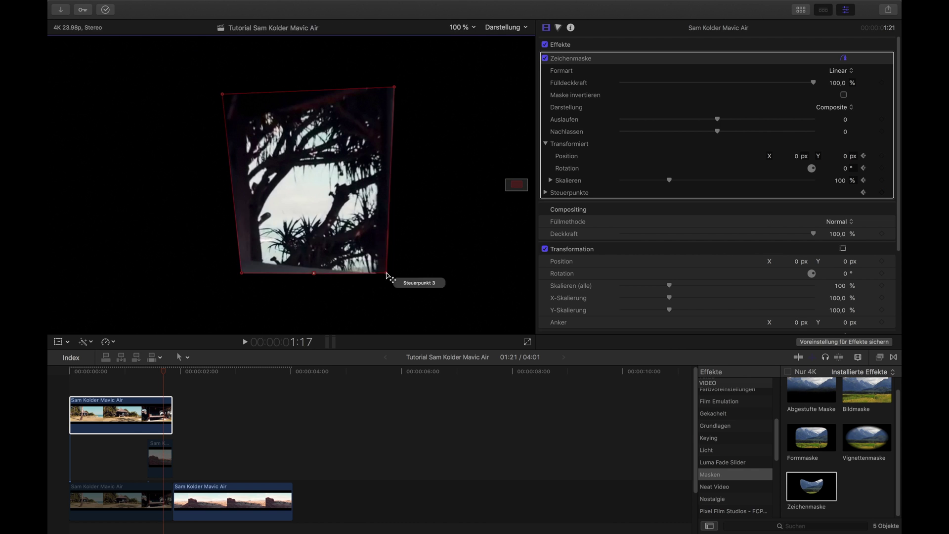
left_click_drag(392, 91, 405, 58)
key("Right")
left_click_drag(242, 272, 245, 277)
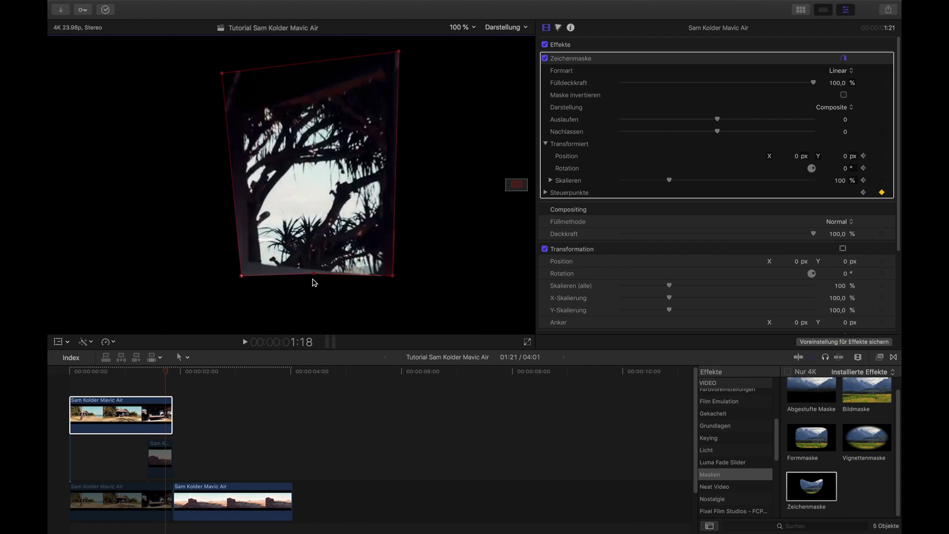
key("Right")
left_click_drag(393, 275, 420, 293)
left_click(463, 27)
left_click(466, 70)
left_click_drag(362, 76, 361, 74)
key("Right")
left_click_drag(253, 221, 254, 224)
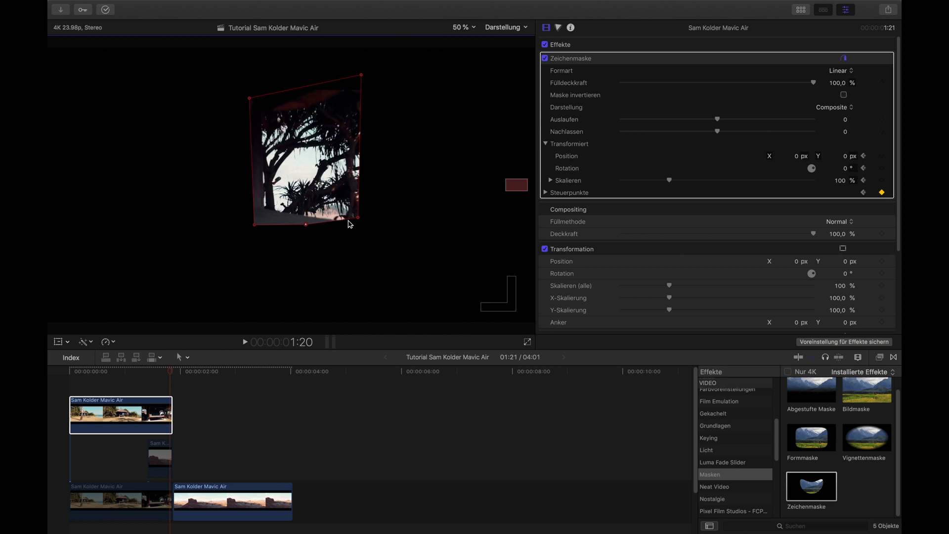
left_click_drag(358, 217, 376, 220)
Step between the last frames to check the mask and settle on 1:20
key("Right")
key("Left")
key("Left")
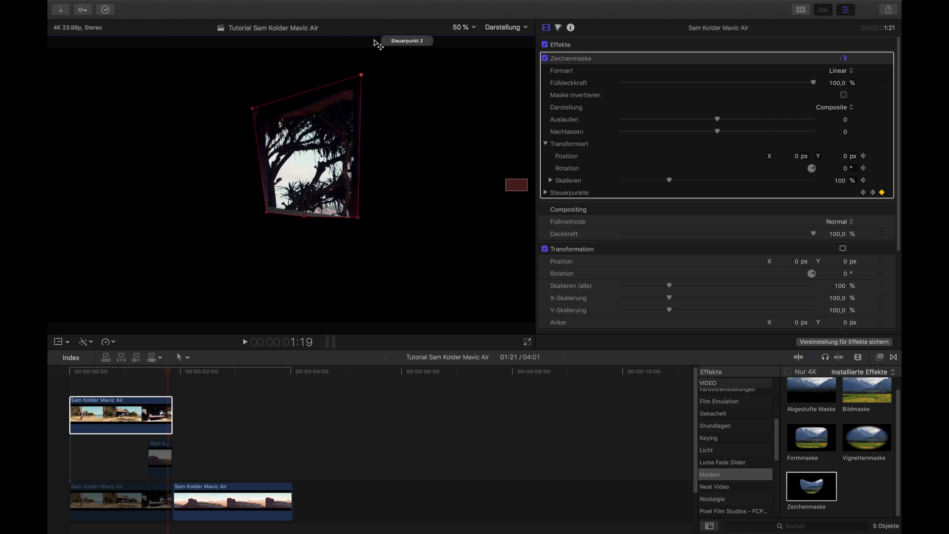
key("Right")
key("Right")
key("Left")
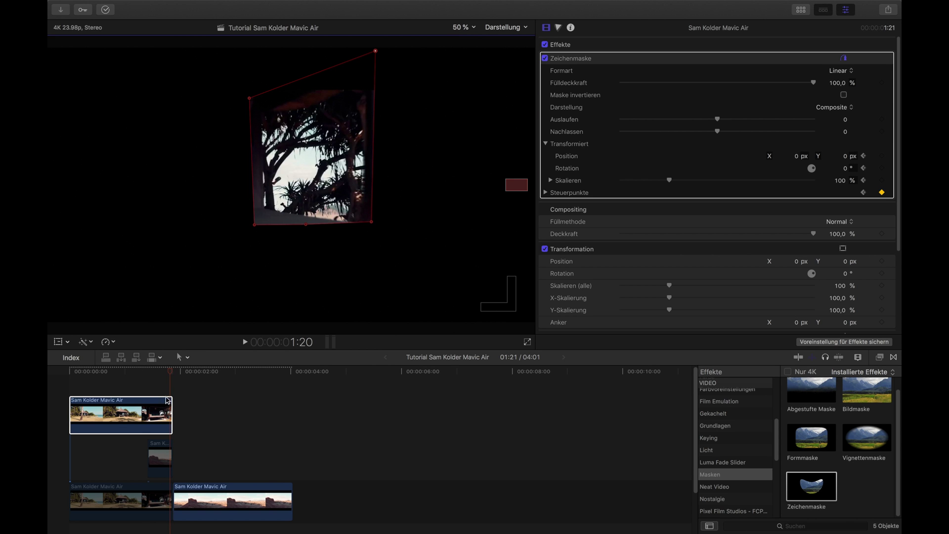
Park the playhead at 1:20, one frame before the edit point
left_click(168, 457)
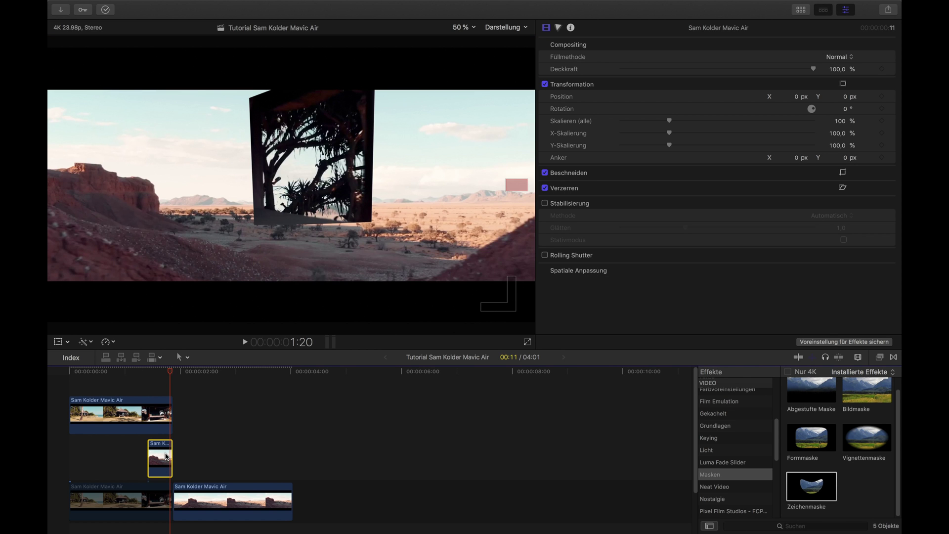
left_click(162, 409)
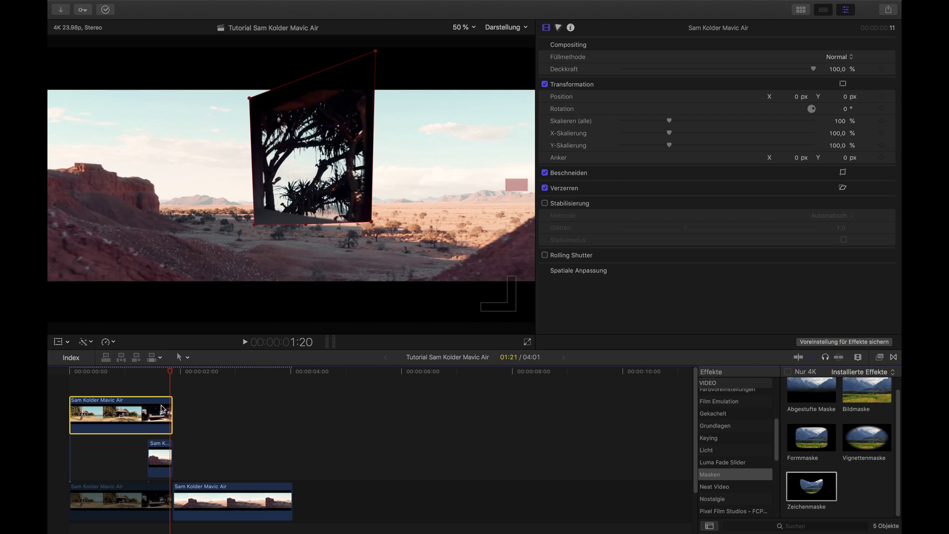
left_click(149, 372)
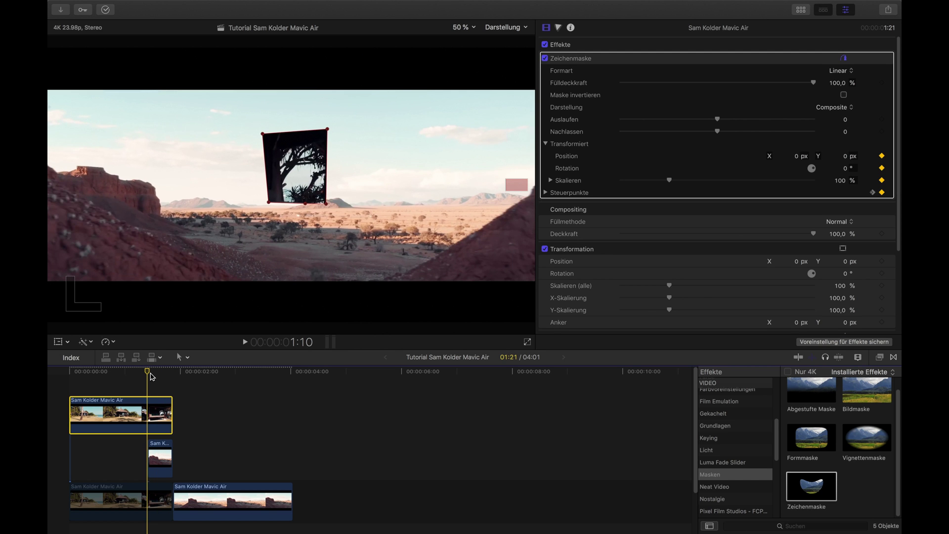
left_click_drag(152, 377, 173, 374)
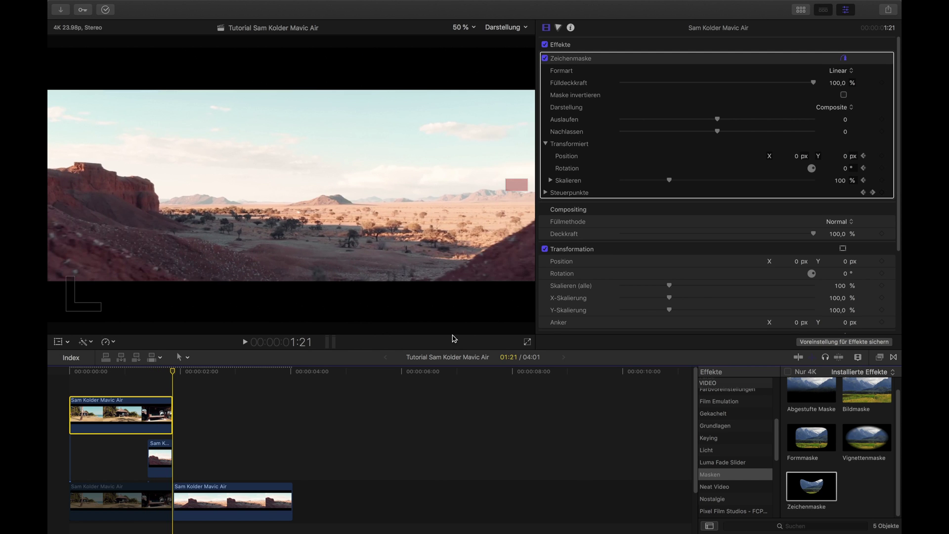
key("Left")
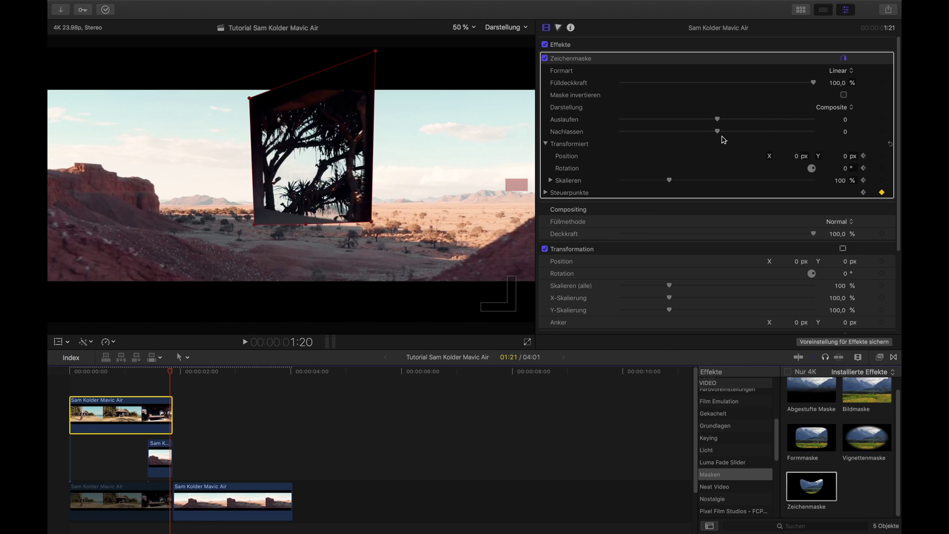
Apply Zeichenmaske to the short connected clip and draw a closed mask around the window
left_click_drag(811, 486, 160, 459)
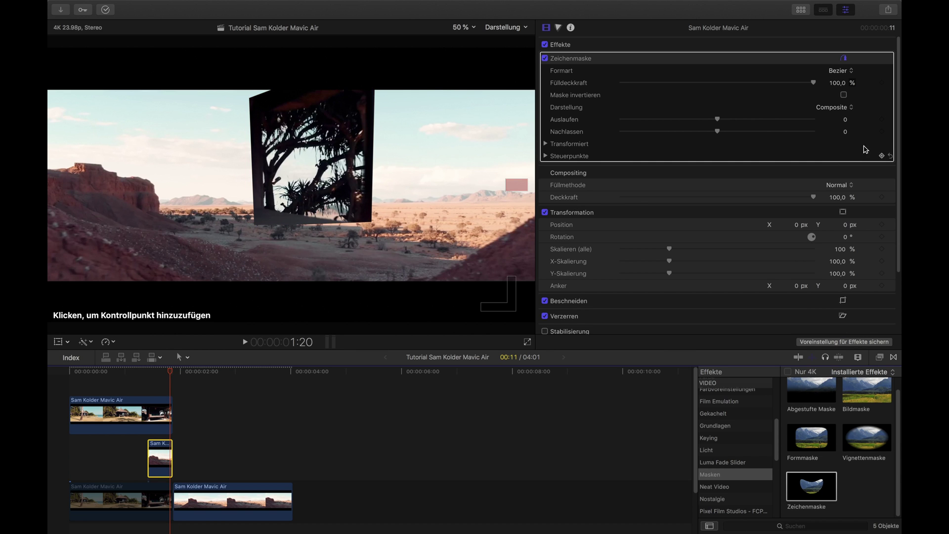
left_click(363, 75)
left_click(251, 100)
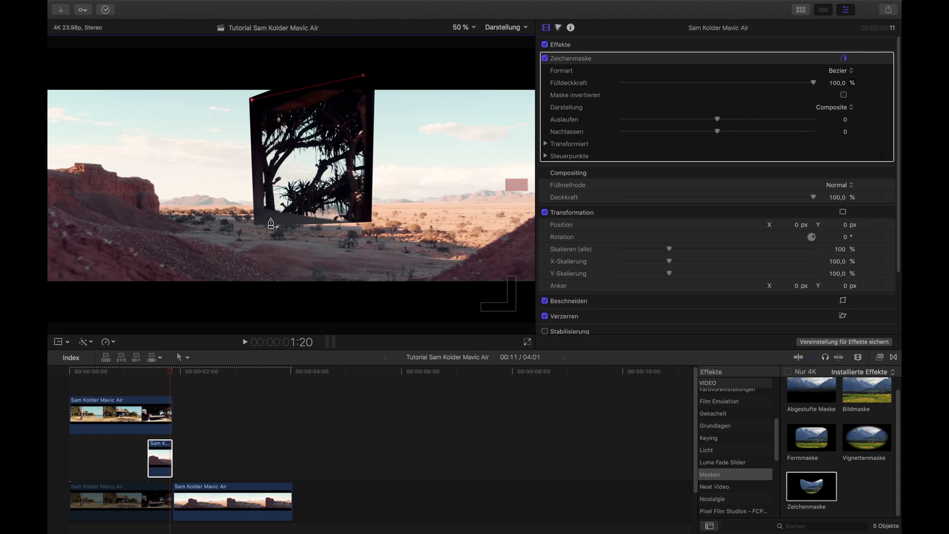
left_click(256, 219)
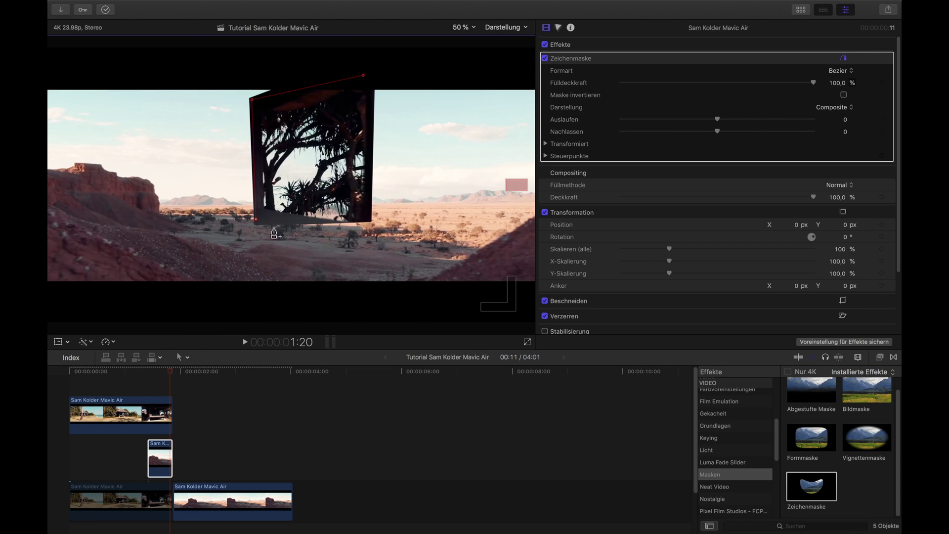
left_click(317, 221)
left_click(368, 222)
left_click(371, 74)
left_click(363, 75)
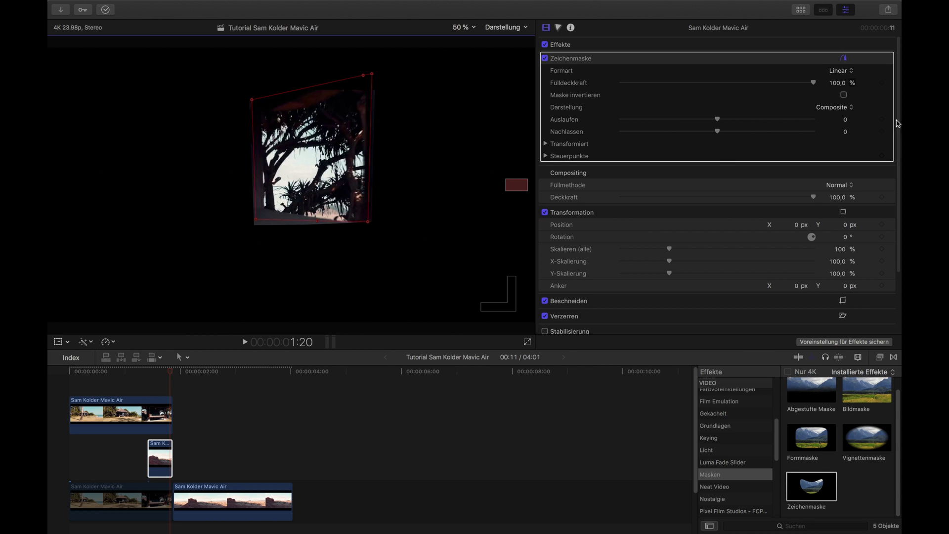
Keyframe the mask's Transformiert values, then step back a frame and realign every corner to the window
left_click(545, 144)
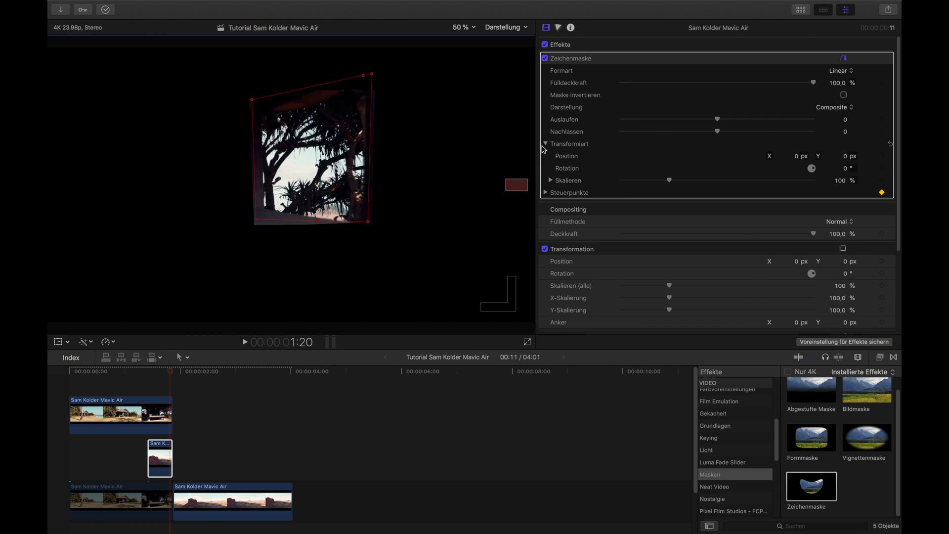
left_click(882, 181)
left_click(882, 168)
key("Left")
left_click_drag(255, 220, 269, 211)
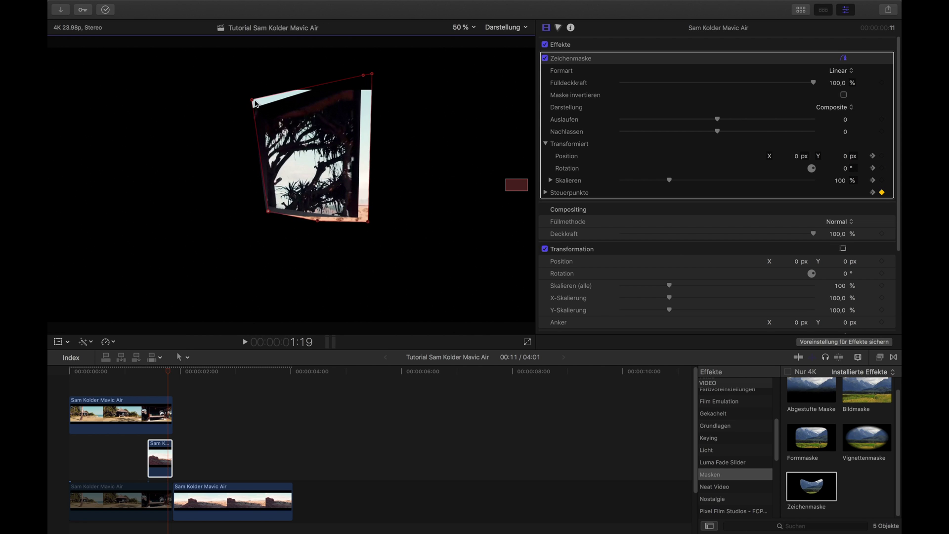
left_click_drag(255, 102, 258, 112)
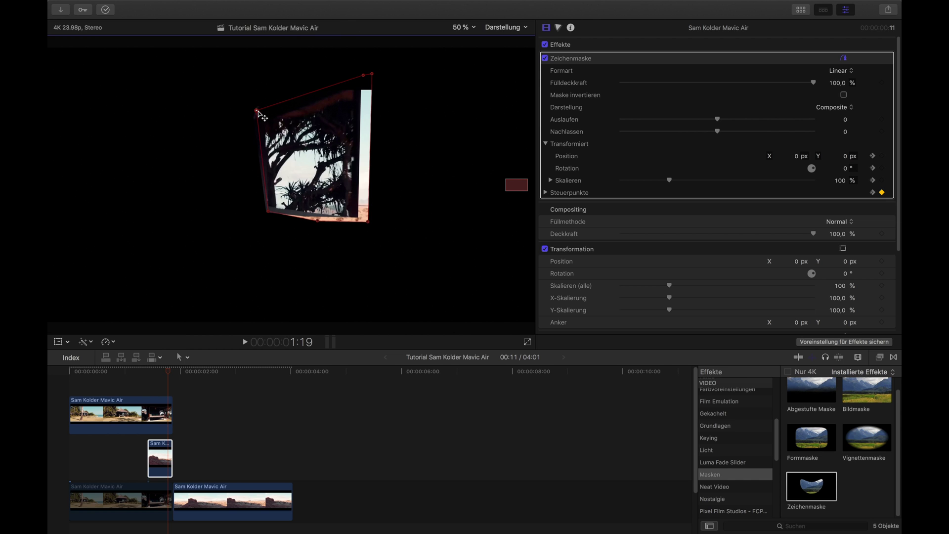
left_click_drag(363, 76, 333, 87)
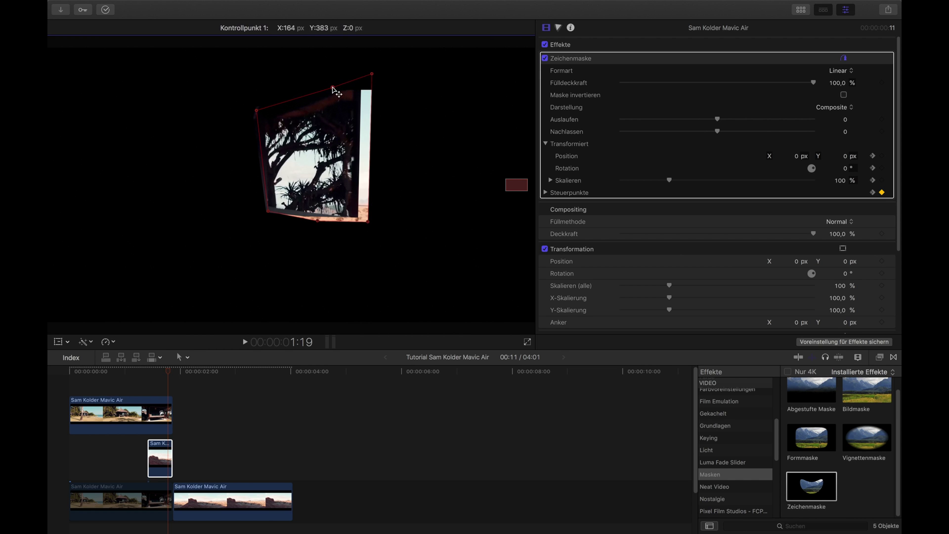
left_click_drag(372, 74, 358, 83)
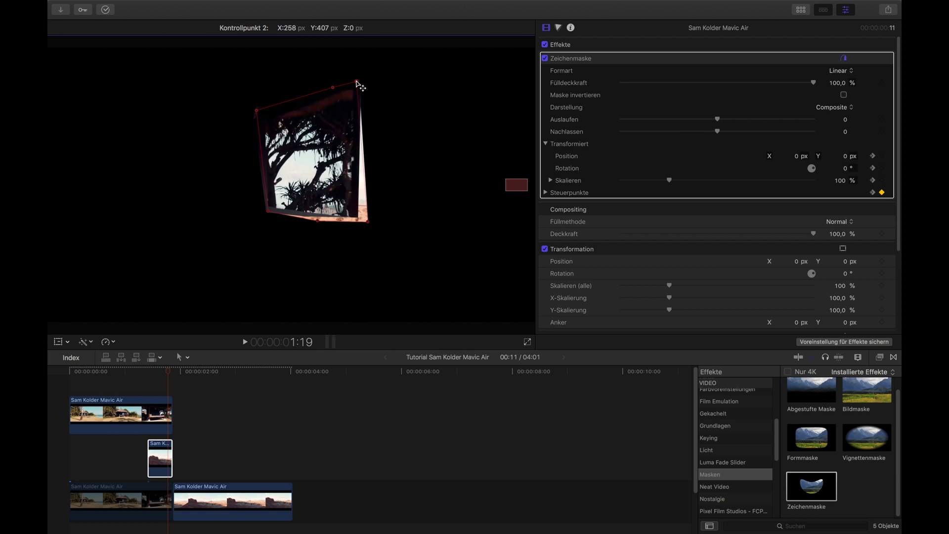
left_click_drag(369, 221, 318, 217)
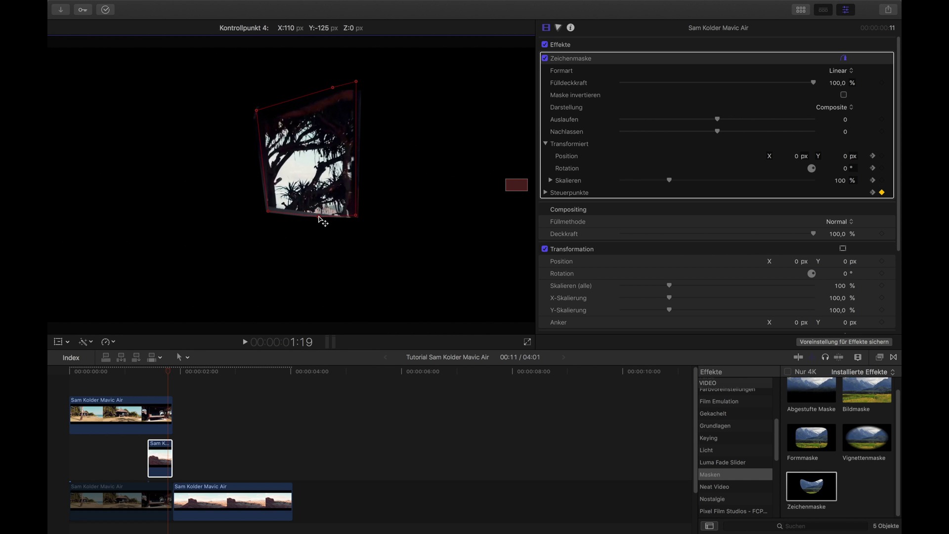
At 100 % zoom, pull the bottom-right corner inward and step back through frames toward 1:10
left_click(462, 27)
left_click(475, 84)
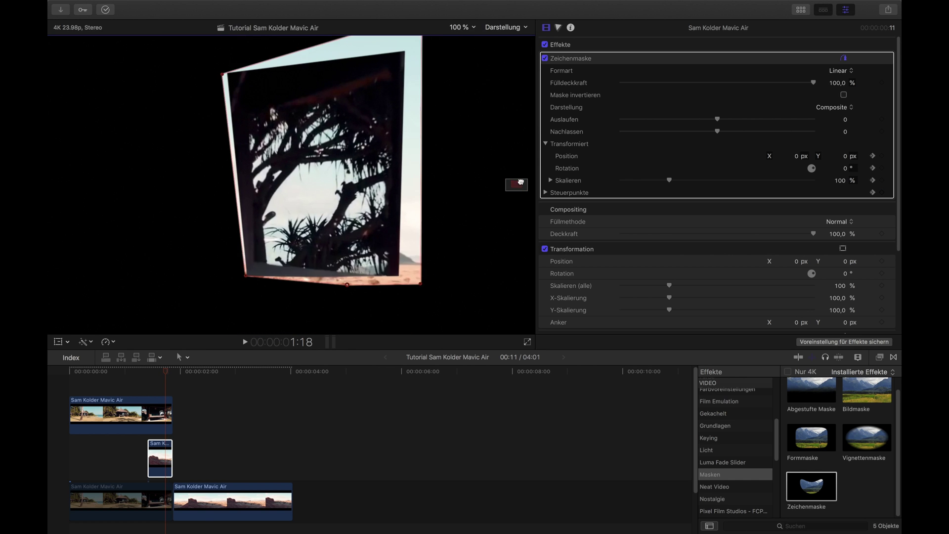
left_click_drag(420, 327, 396, 318)
key("Left")
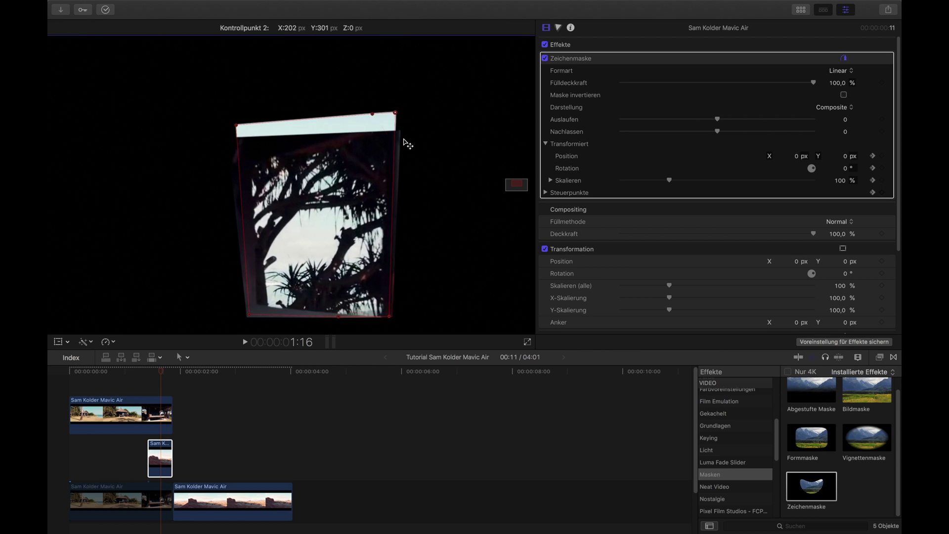
key("Left")
key("Left")
key("Left")
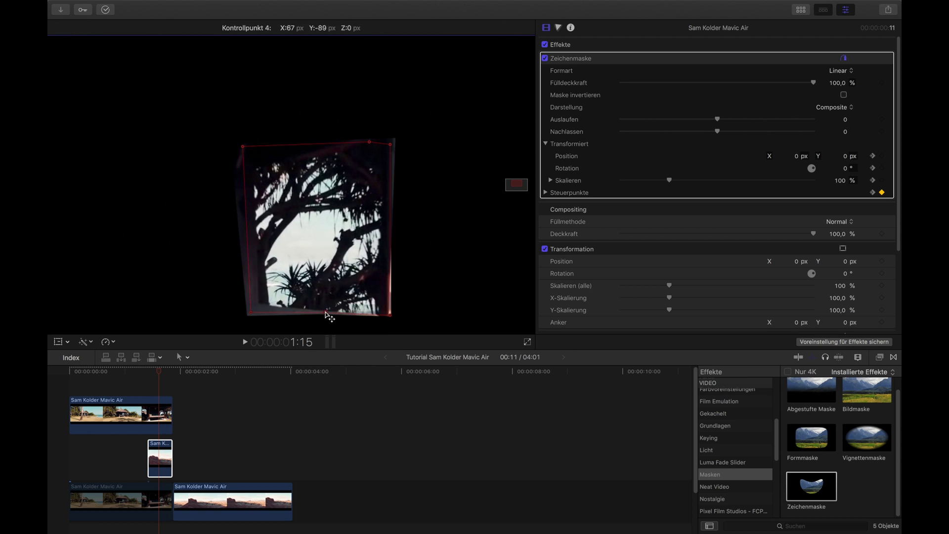
key("Left")
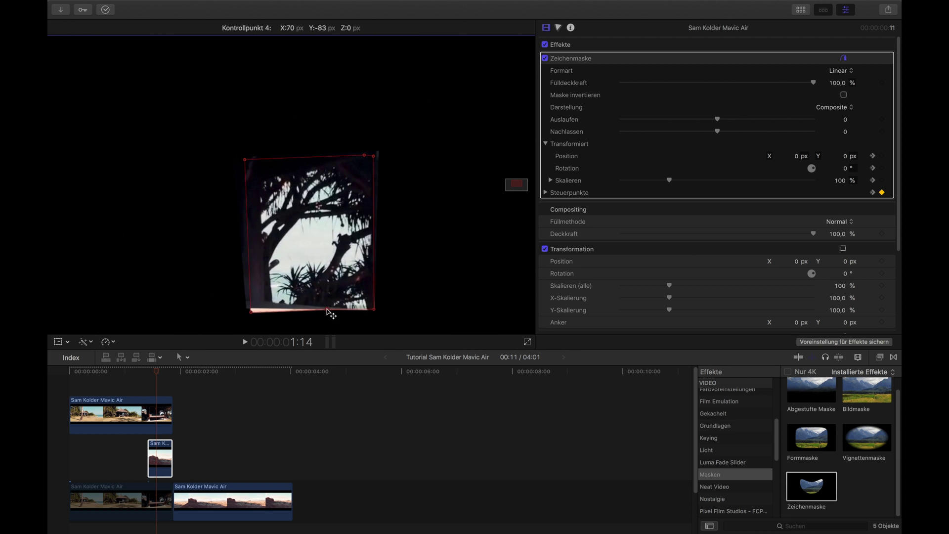
key("Left")
key("Left")
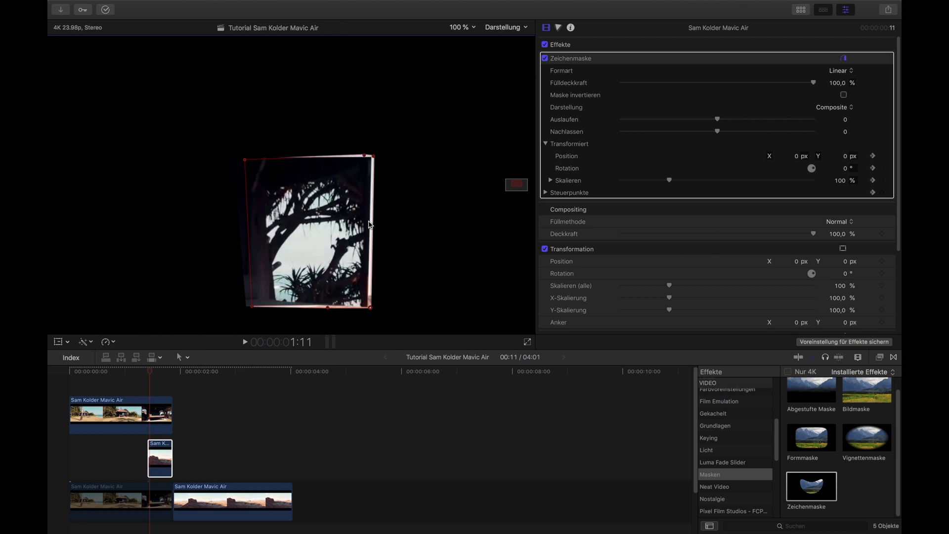
key("Left")
key("Left")
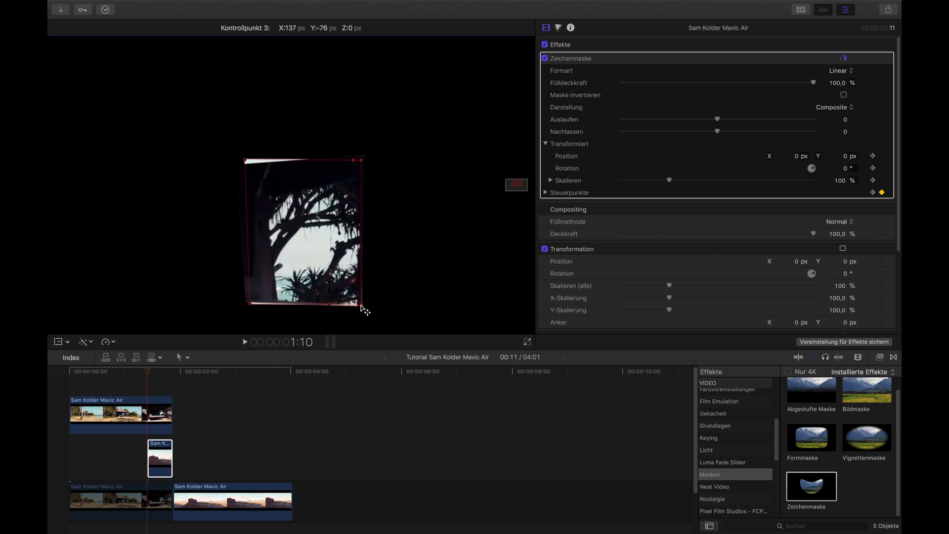
key("Right")
key("Right")
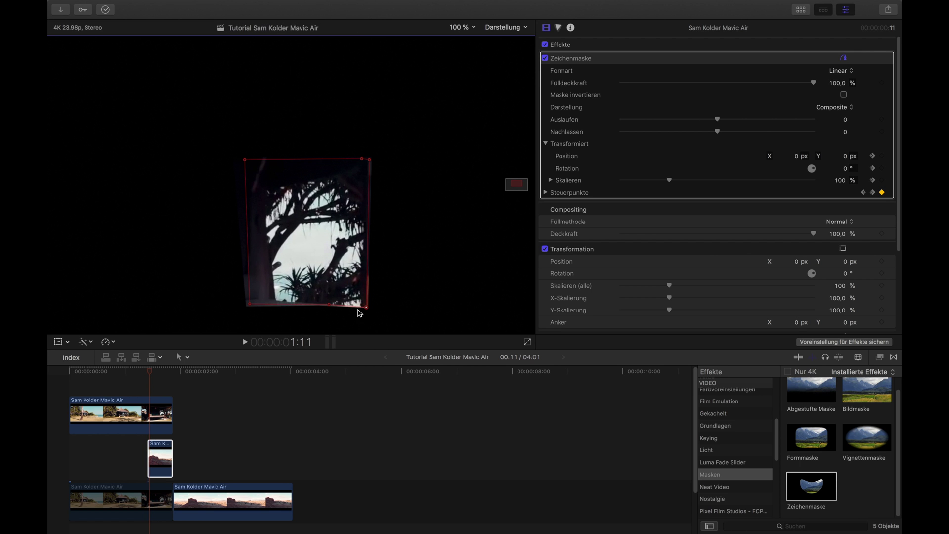
Scrub the masked reveal and park the playhead at frame 1:14
left_click(153, 492)
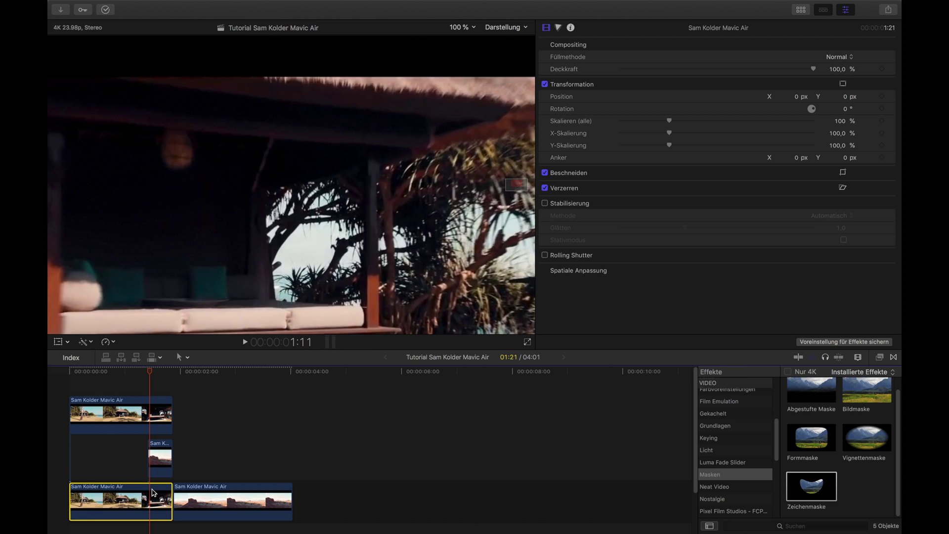
left_click(147, 370)
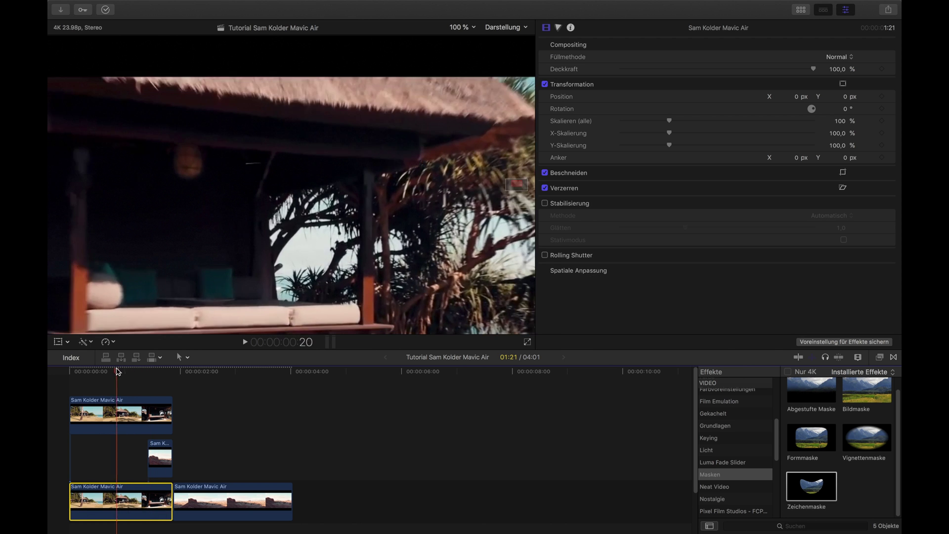
left_click_drag(146, 371, 159, 371)
key("Left")
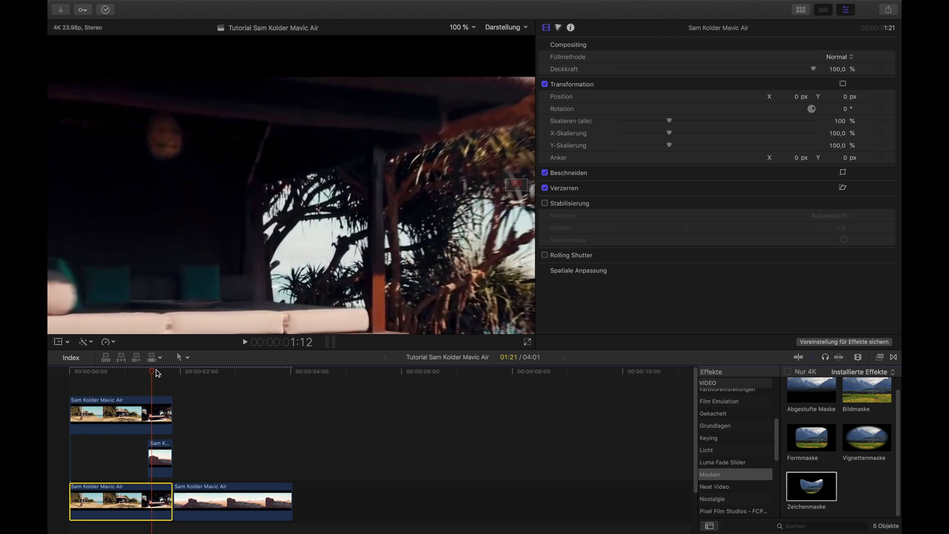
left_click(157, 371)
key("Right")
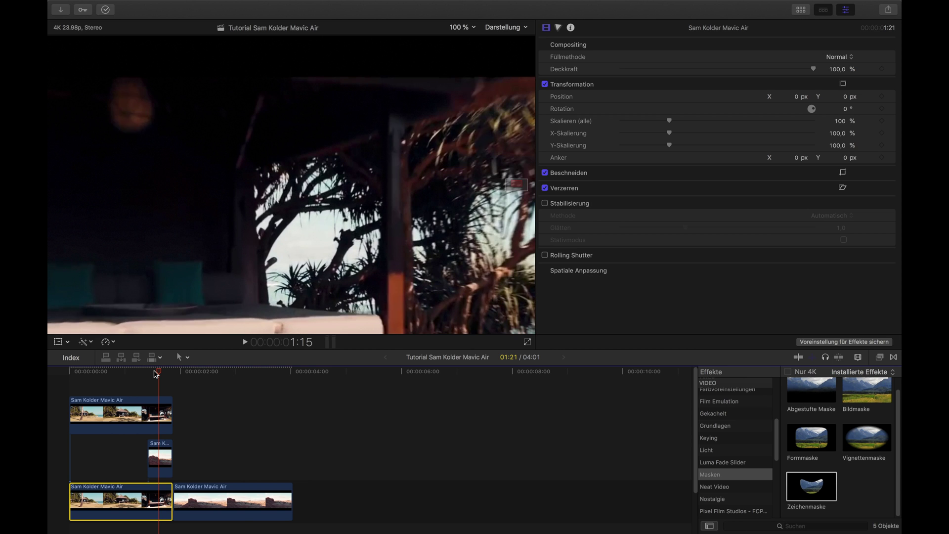
On the top clip, raise the Zeichenmaske bottom-middle and bottom-right control points slightly
left_click(155, 371)
left_click(161, 463)
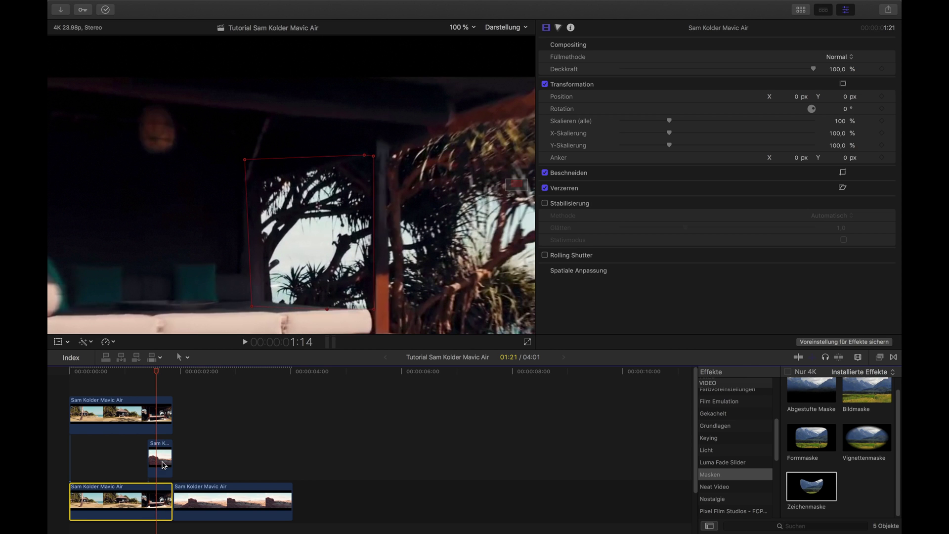
left_click(137, 409)
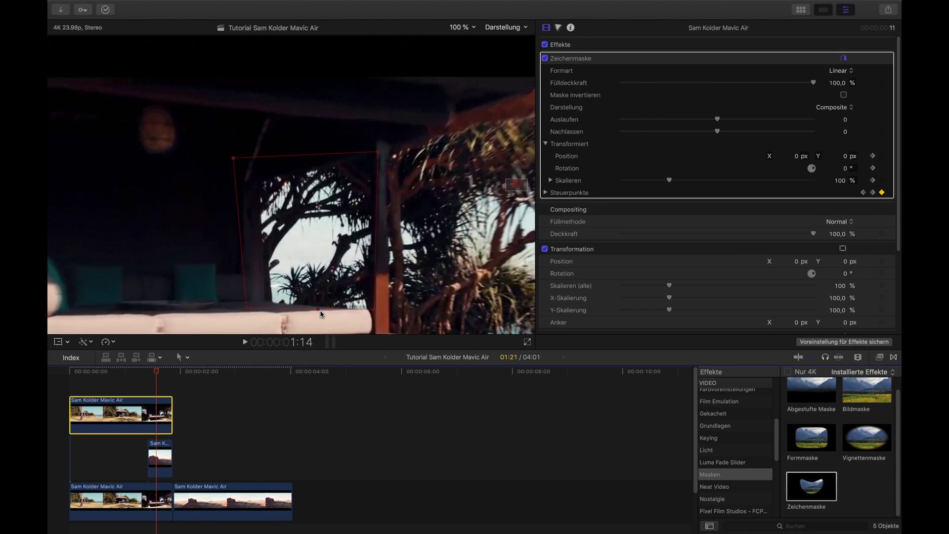
left_click_drag(320, 312, 318, 310)
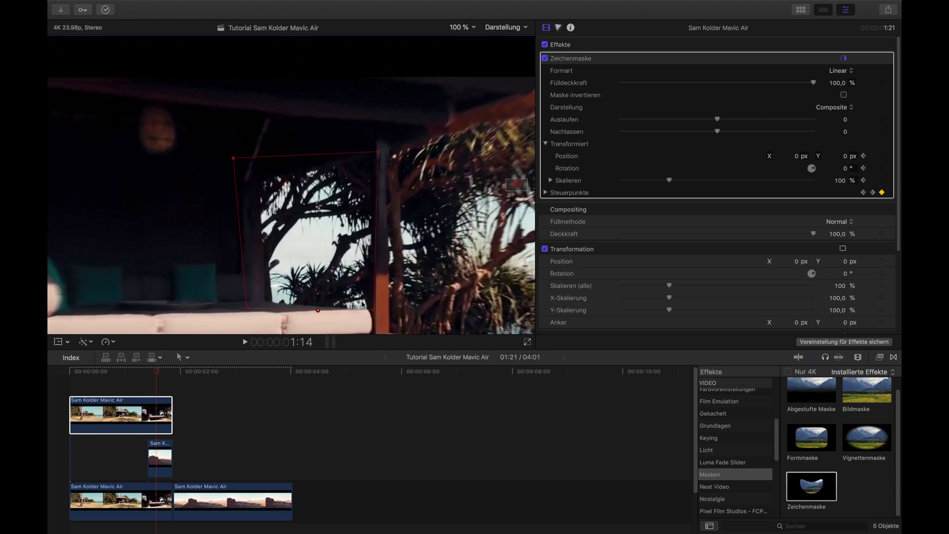
left_click(375, 310)
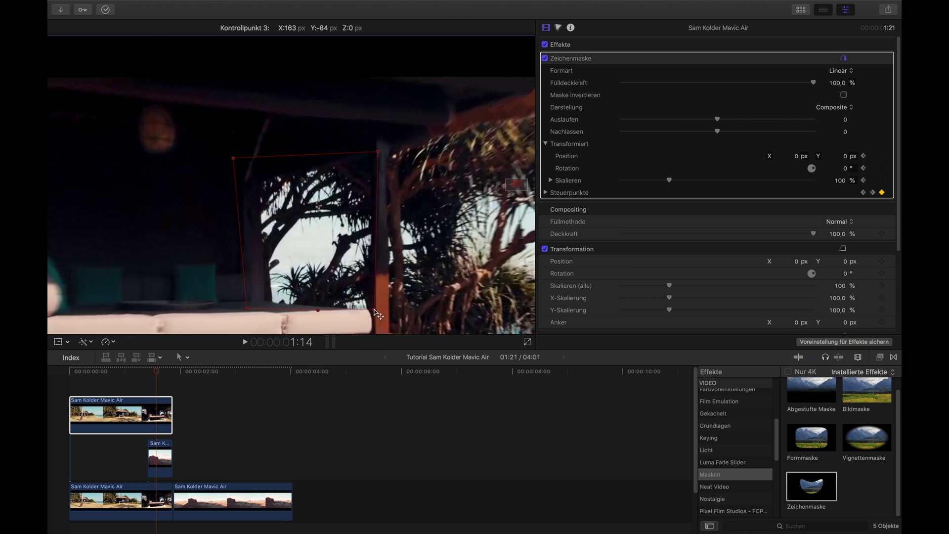
left_click_drag(374, 310, 374, 310)
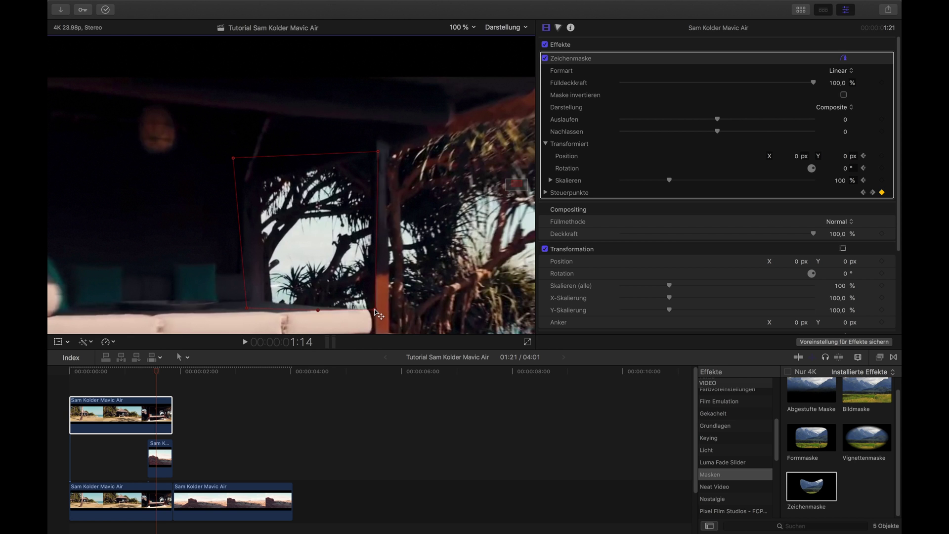
left_click(185, 432)
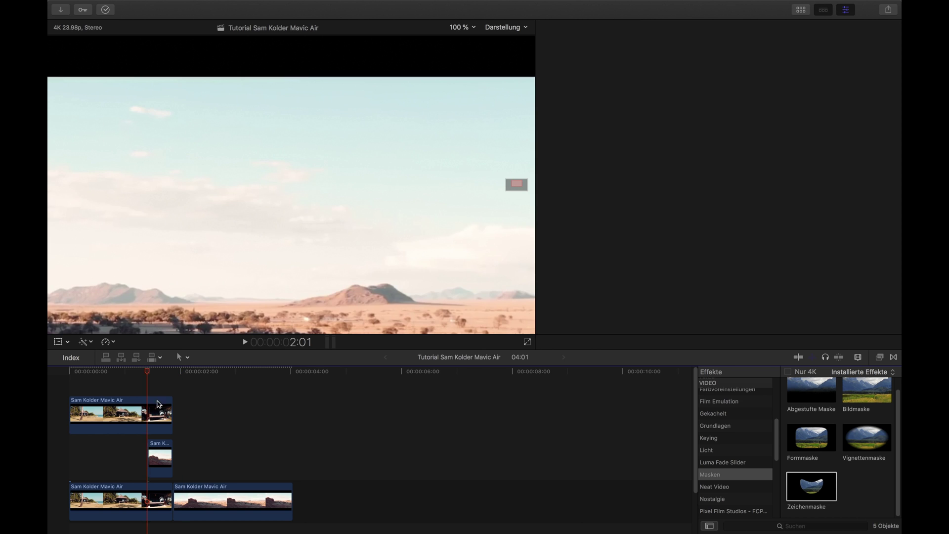
Move Zeichenmaske control point 3 at 1:17 so the window fits the hut opening
left_click(147, 415)
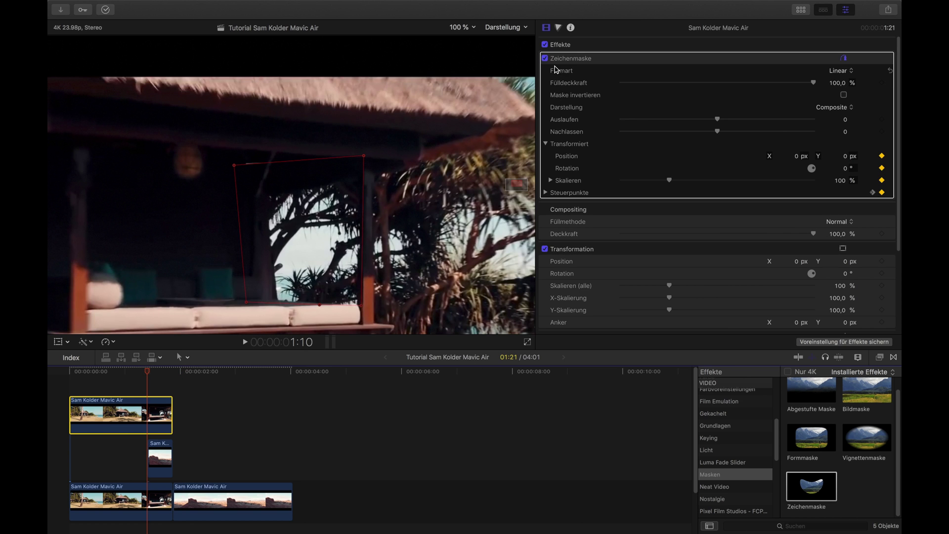
left_click(574, 46)
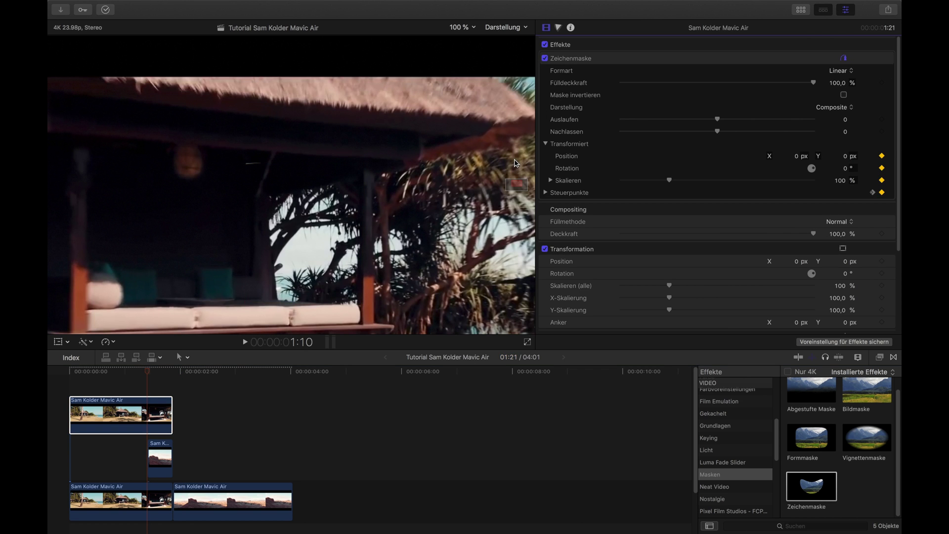
key("Right")
left_click(303, 310)
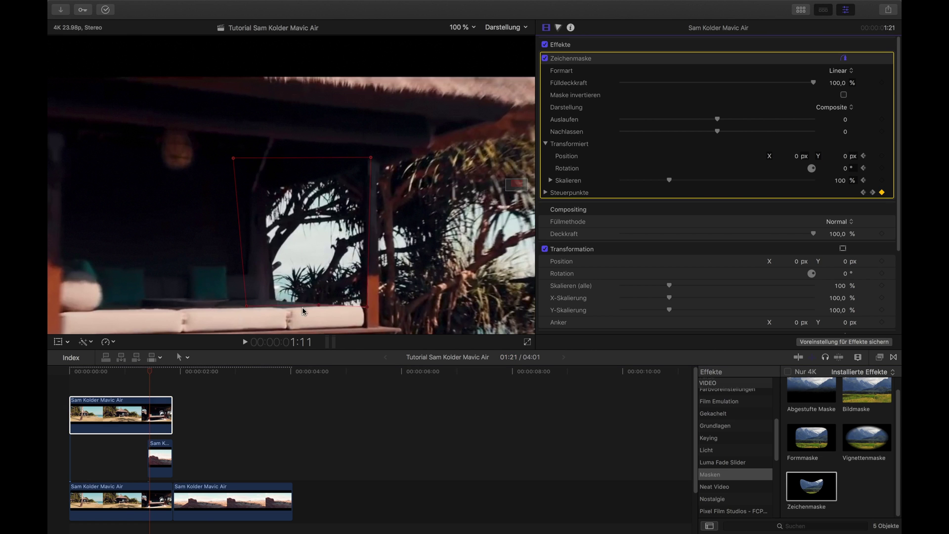
left_click(160, 459)
key("Left")
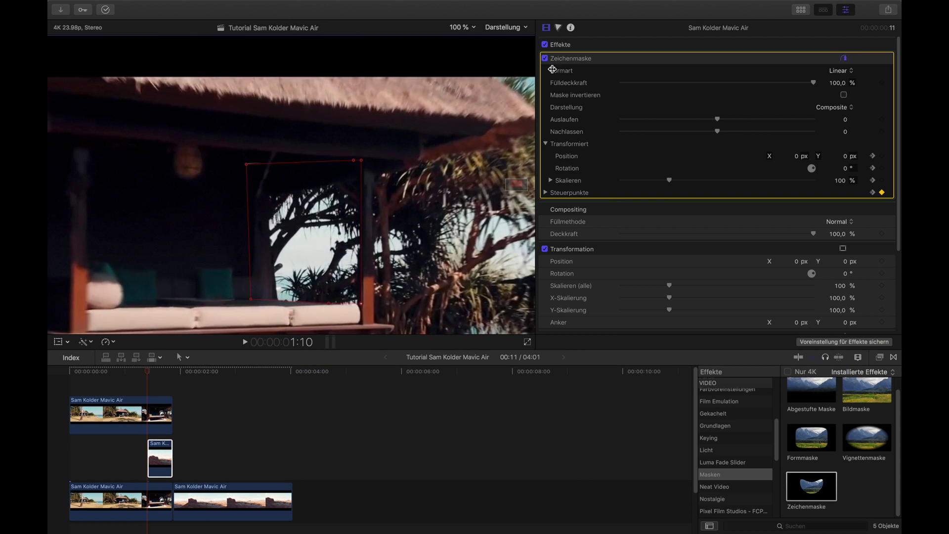
key("Right")
key("Right")
key("Right")
key("Right")
key("Right")
key("Right")
key("Right")
left_click_drag(385, 309, 390, 318)
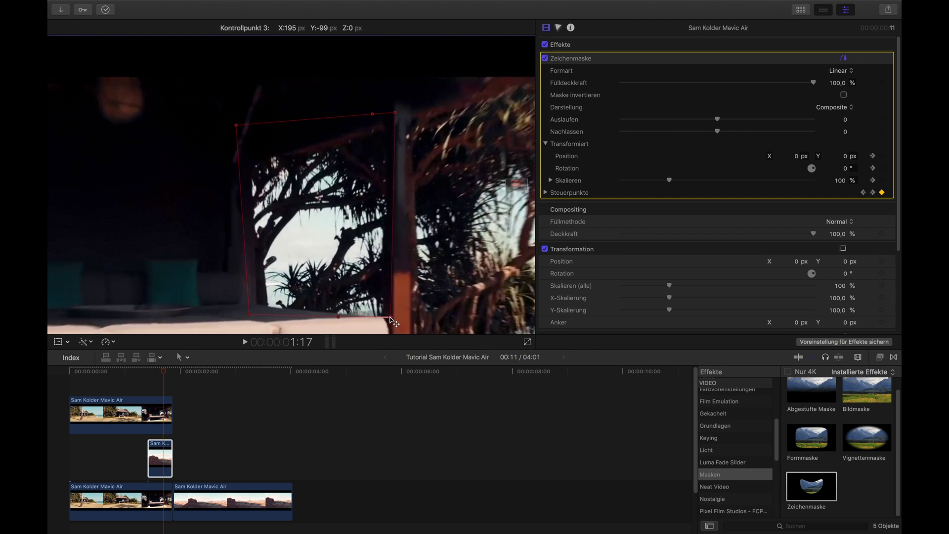
Step back to 1:10 and select the top hut clip to show its Zeichenmaske and keyframes
left_click(610, 48)
key("Left")
key("Left")
key("Left")
key("Left")
key("Left")
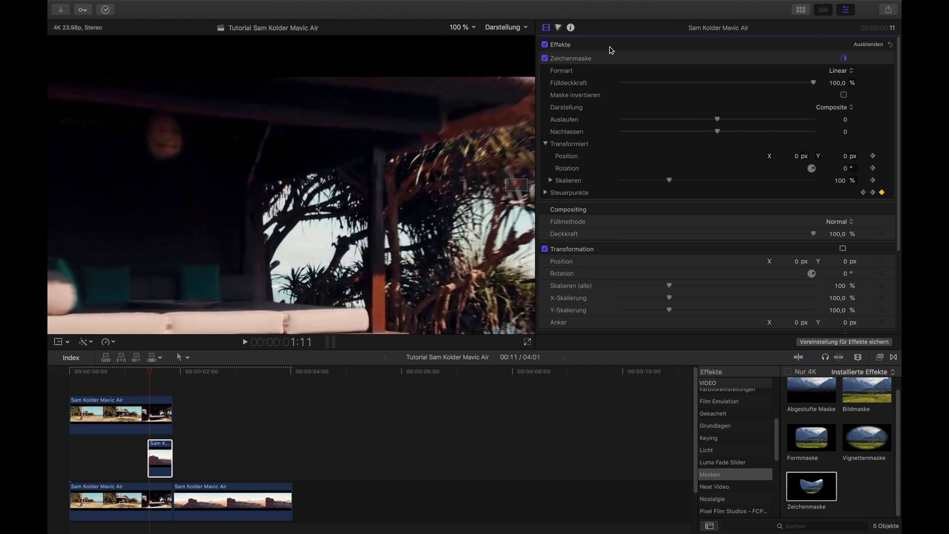
key("Left")
key("Left")
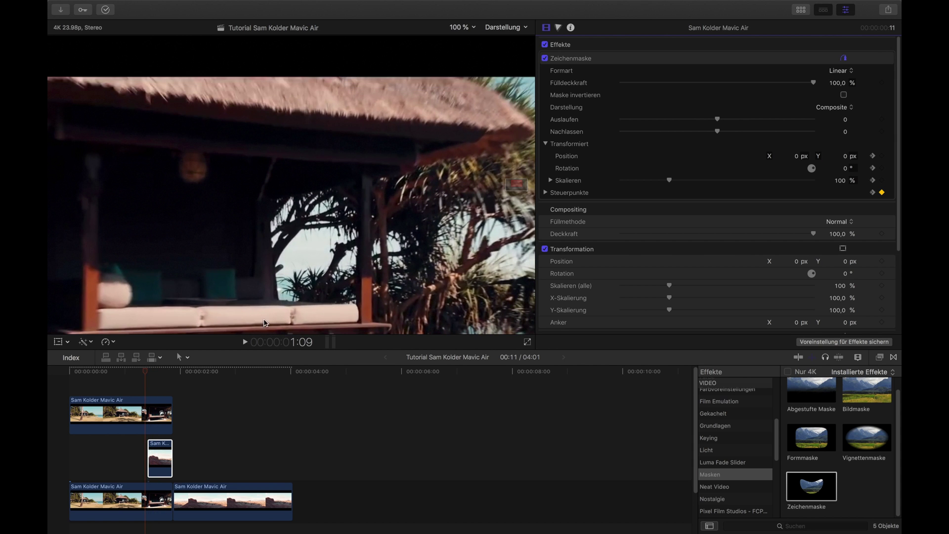
left_click(145, 380)
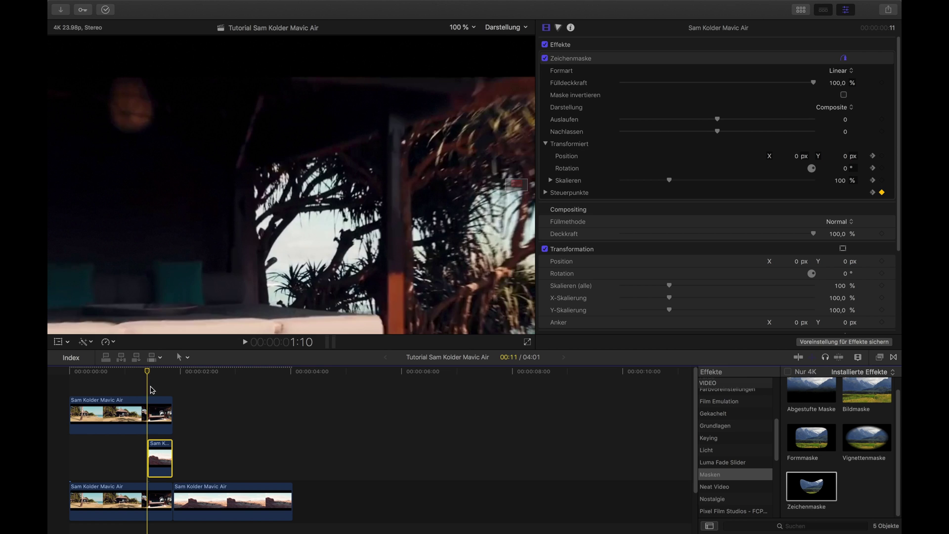
left_click(155, 414)
left_click(308, 210)
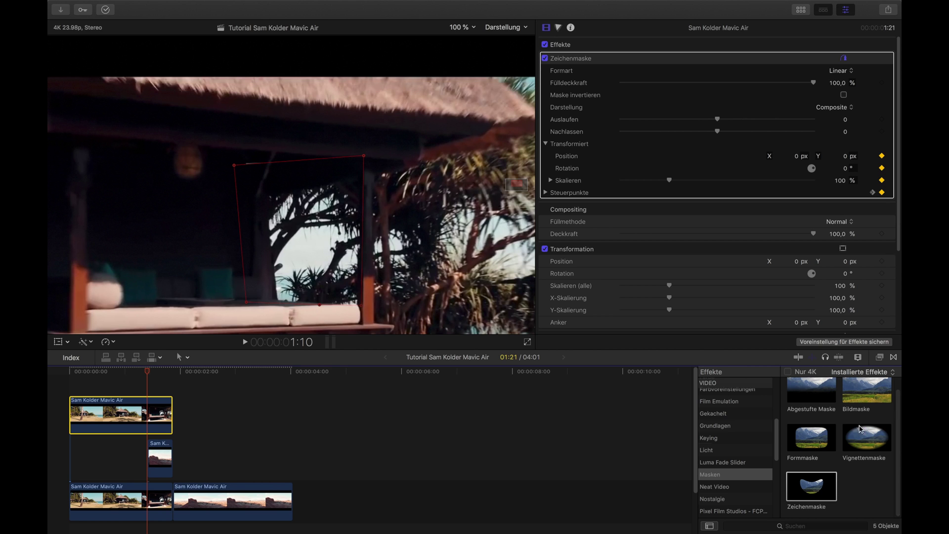
left_click(708, 438)
Apply Luma-Keyer to the top hut clip, set Luma-Rolloff to 100 % and tune the luma gradient handles
left_click_drag(863, 403, 119, 416)
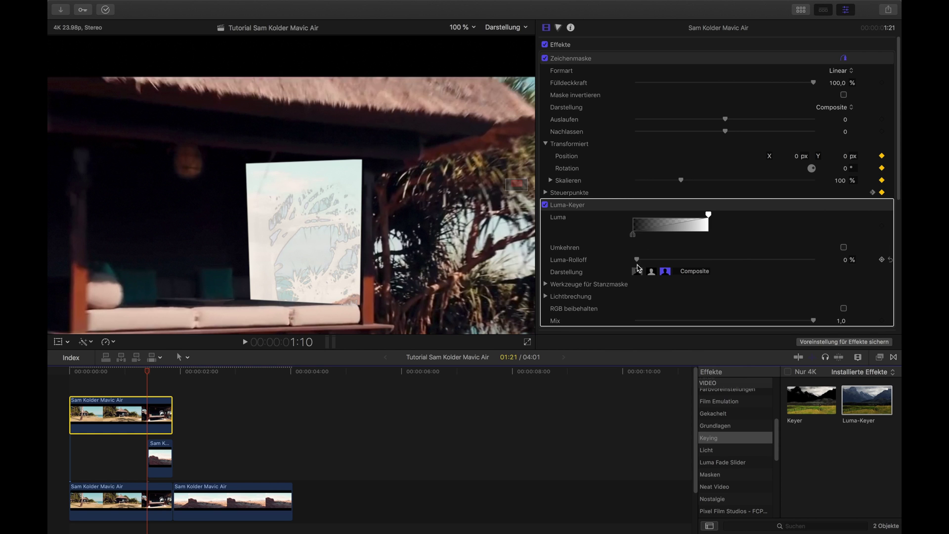
left_click_drag(638, 260, 818, 259)
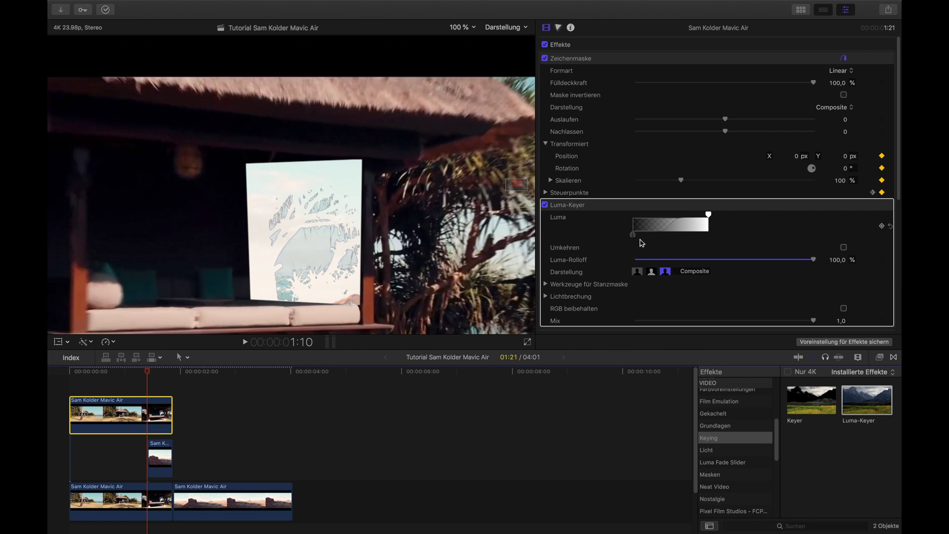
left_click_drag(634, 237, 616, 216)
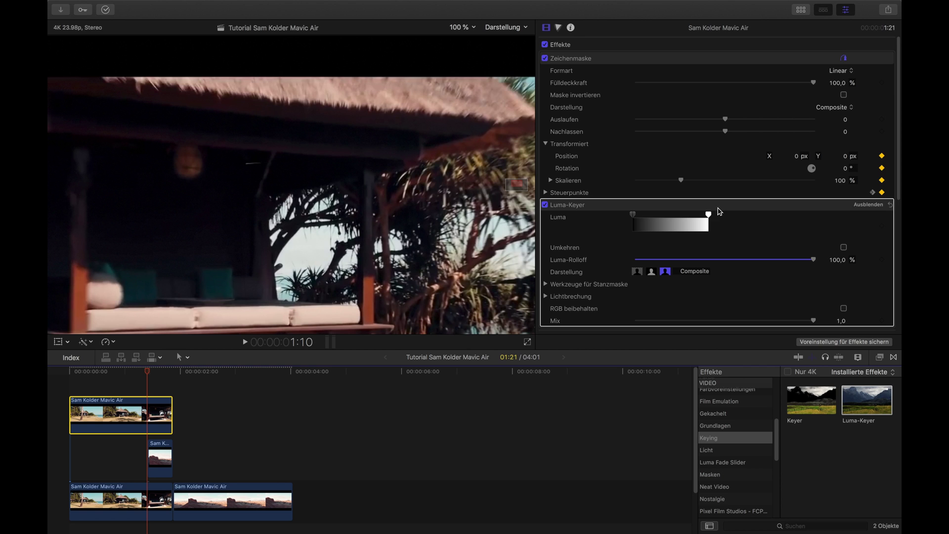
left_click_drag(709, 215, 644, 222)
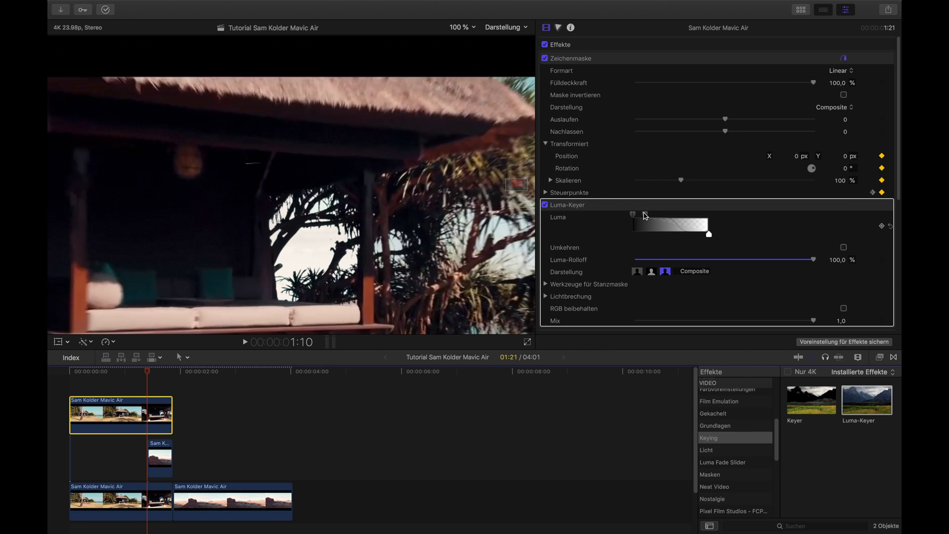
left_click_drag(644, 215, 709, 214)
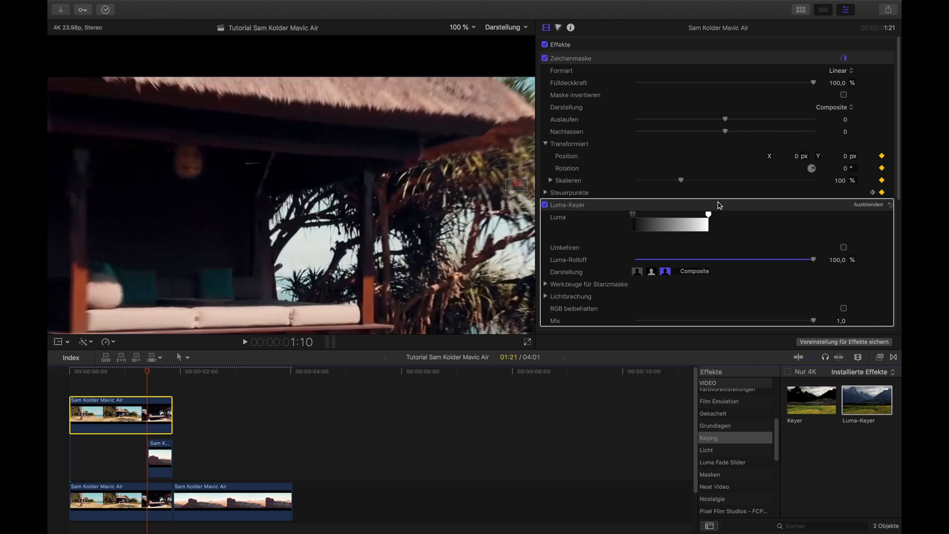
left_click_drag(708, 216, 646, 223)
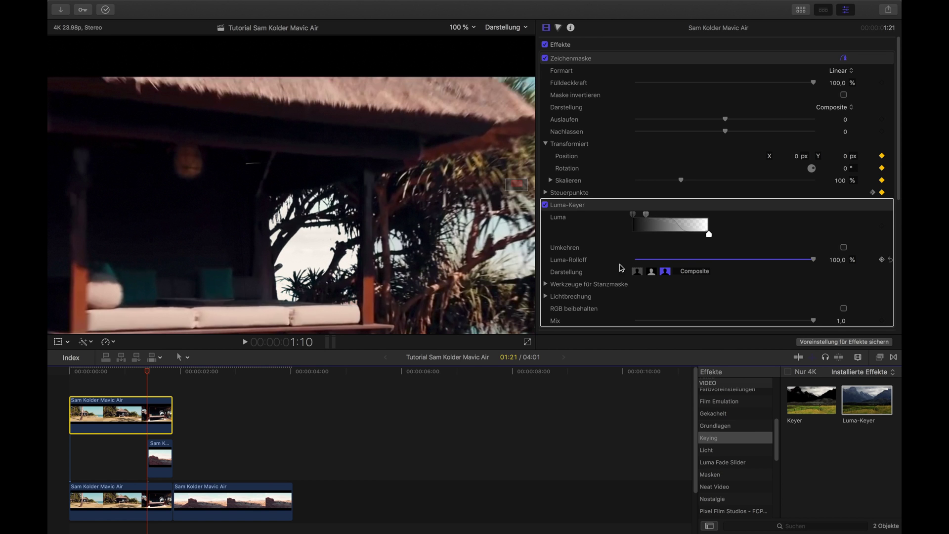
Scrub through the reveal to check the keyed window, then expand the Stanzmaske tools
scroll(619, 270, "down", 2)
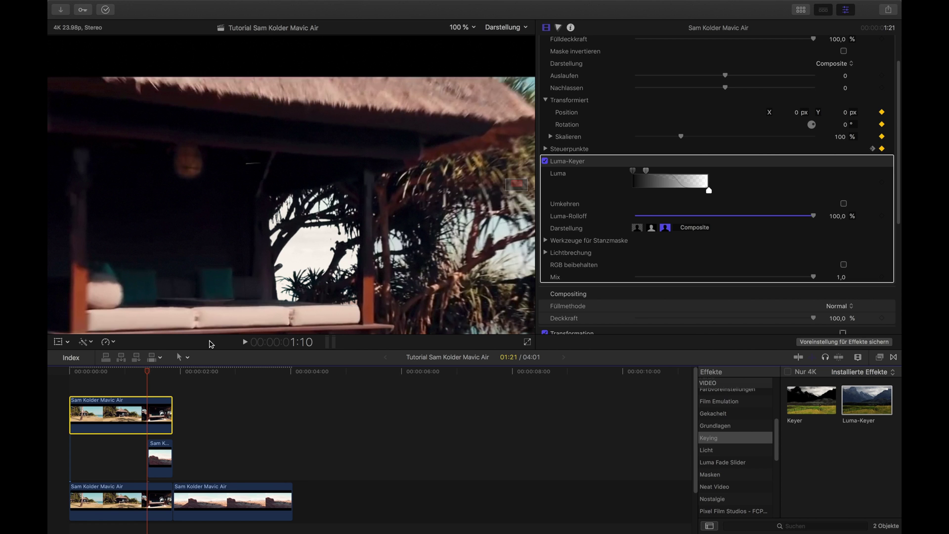
mouse_move(148, 375)
left_mouse_down()
mouse_move(174, 380)
mouse_move(165, 381)
left_mouse_up()
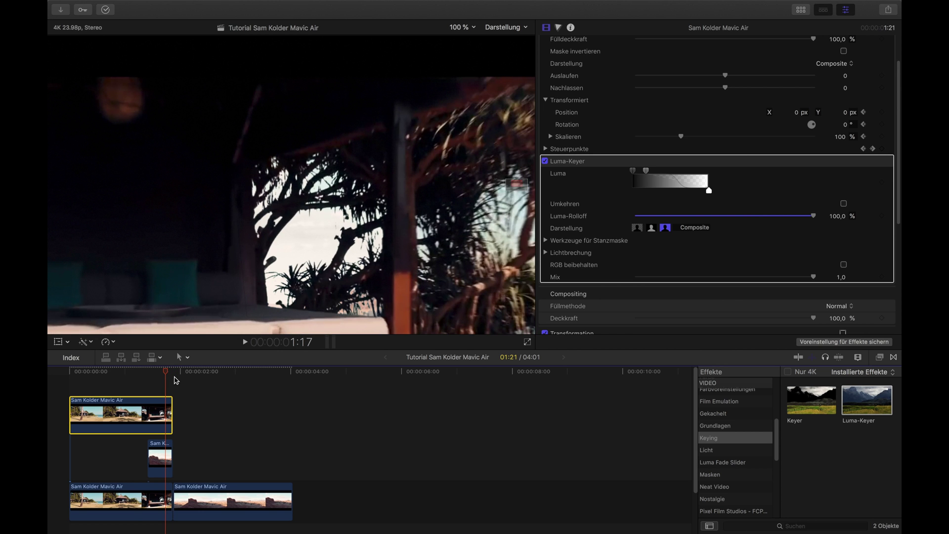
left_click_drag(174, 380, 154, 354)
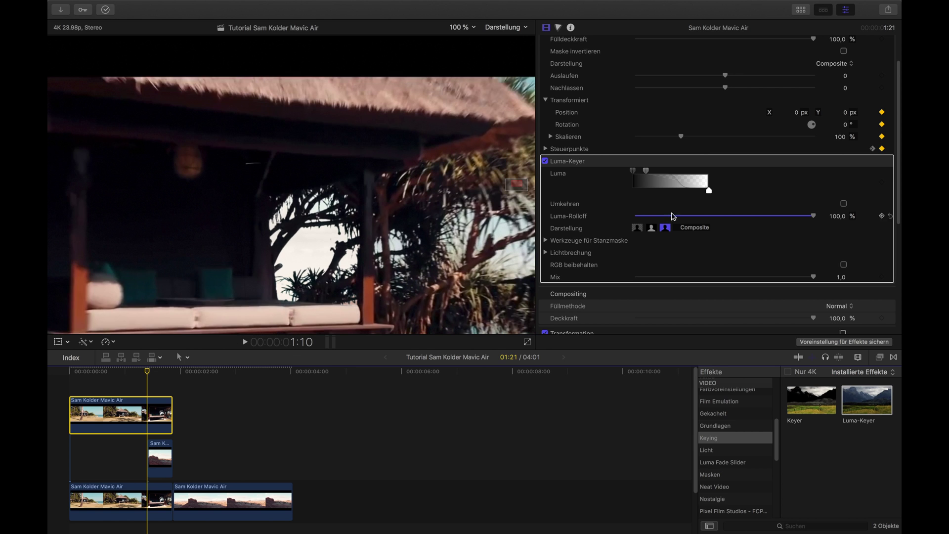
left_click(545, 240)
Try Verkleinern/Erweitern at 10, reset it to 0, and play back from 1:07
scroll(613, 255, "down", 3)
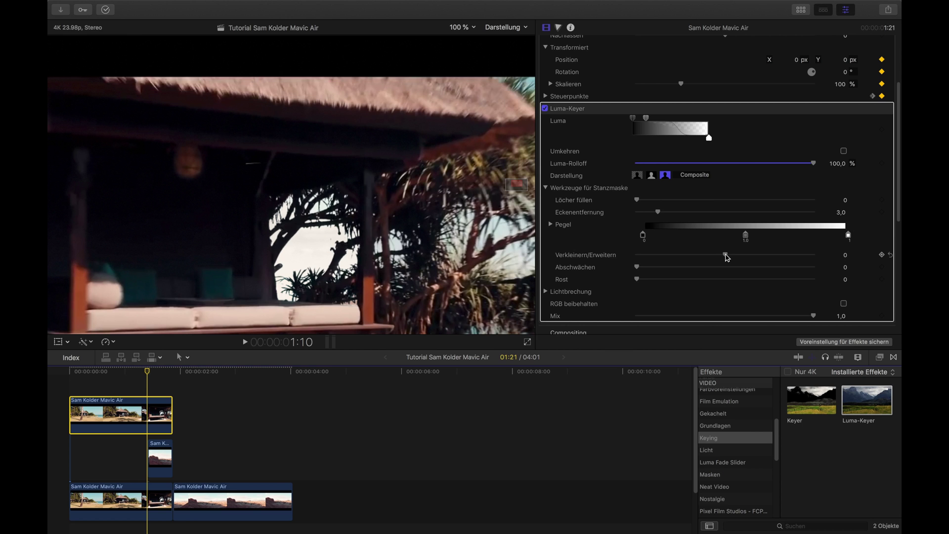
left_click_drag(727, 257, 820, 244)
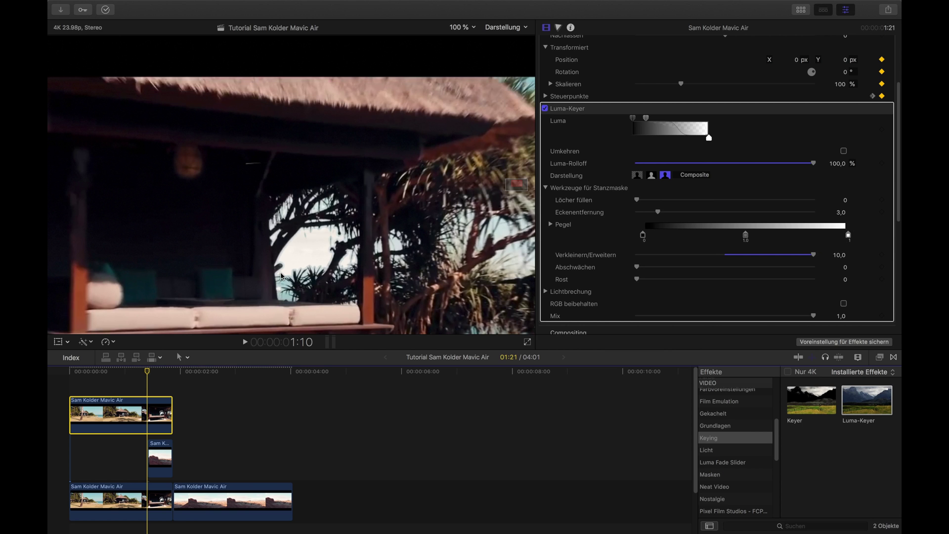
left_click(889, 255)
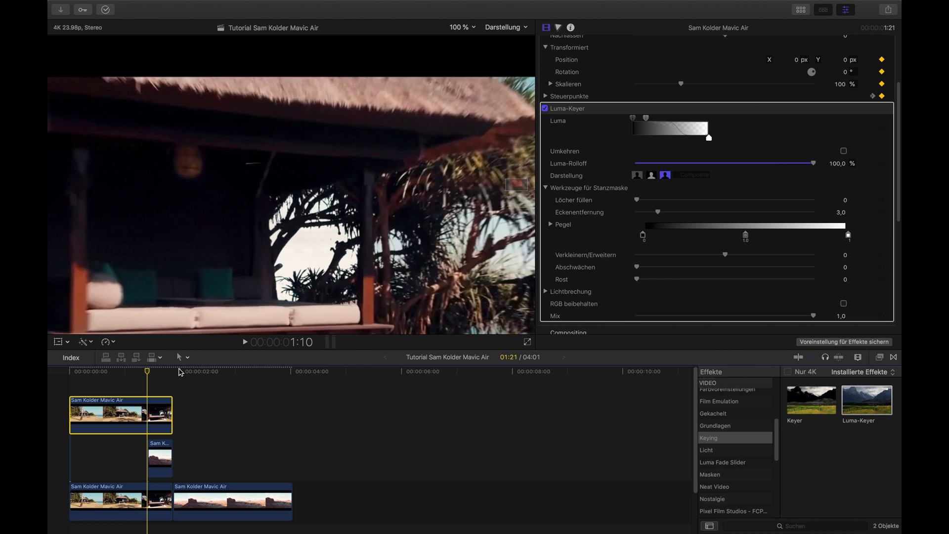
left_click(141, 372)
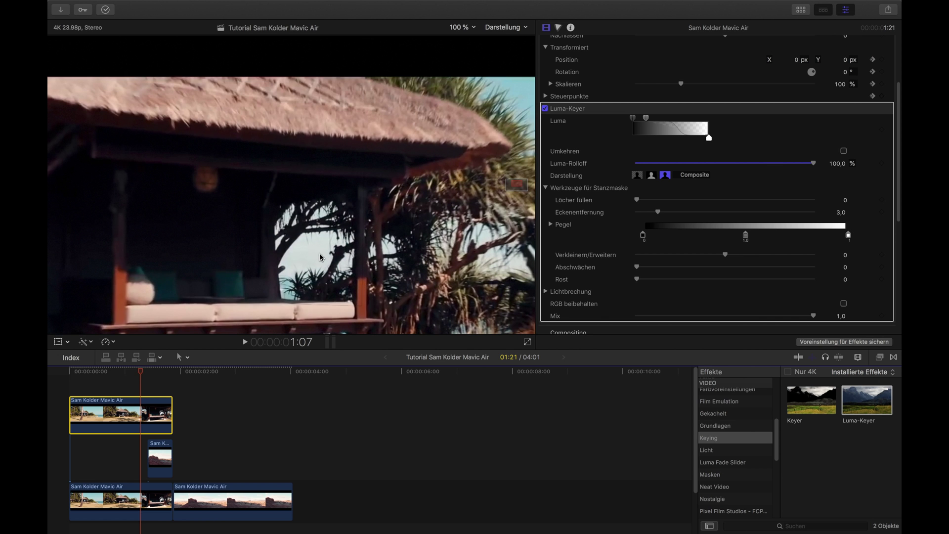
key("space")
key("space")
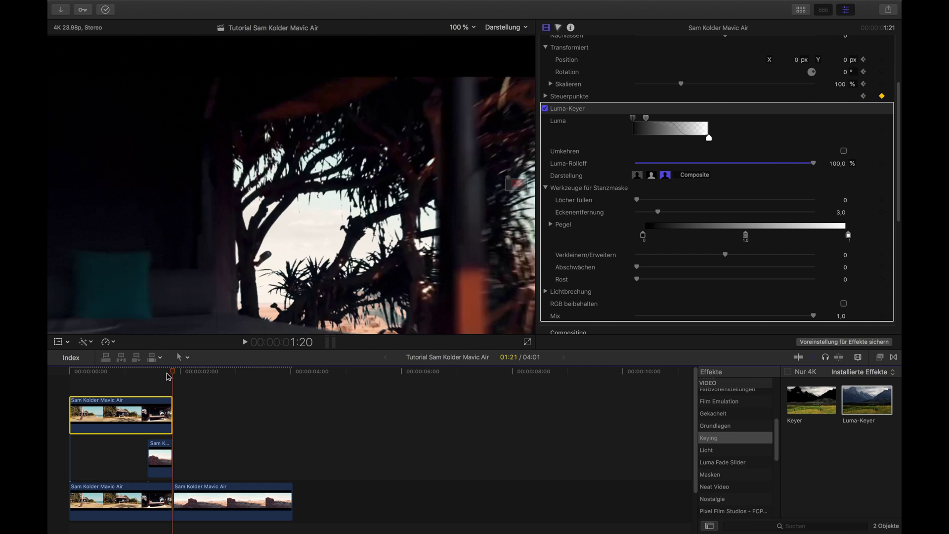
Drop the Überblenden transition onto the start of the short connected desert clip
left_click(146, 371)
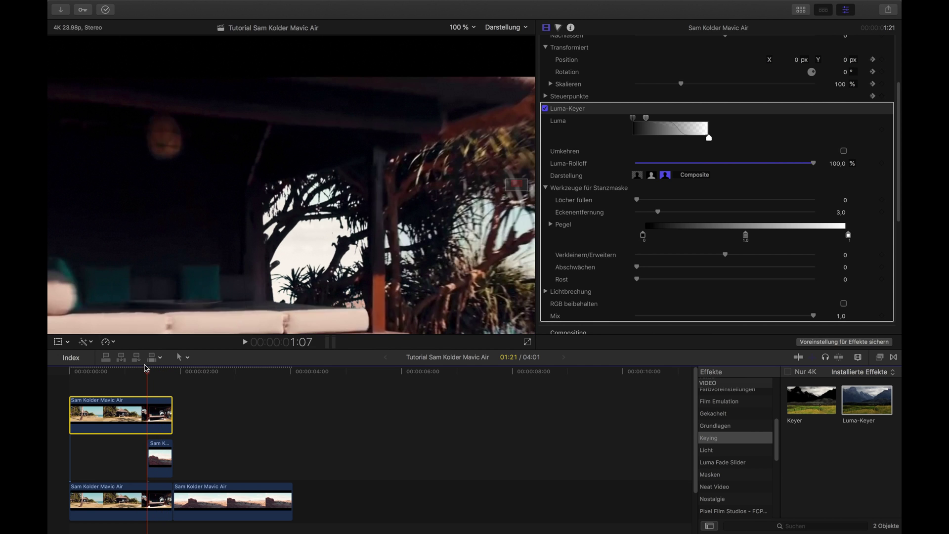
left_click(139, 369)
left_click(163, 445)
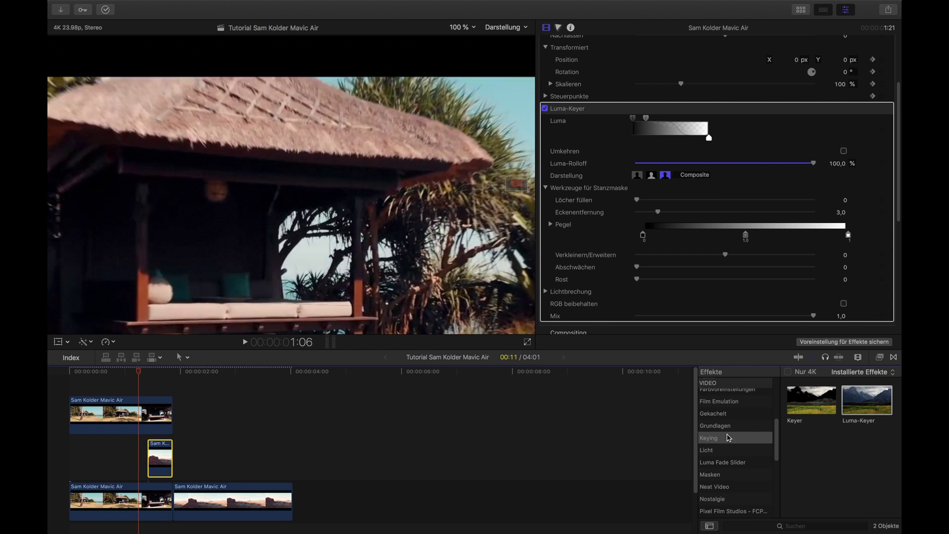
left_click(894, 357)
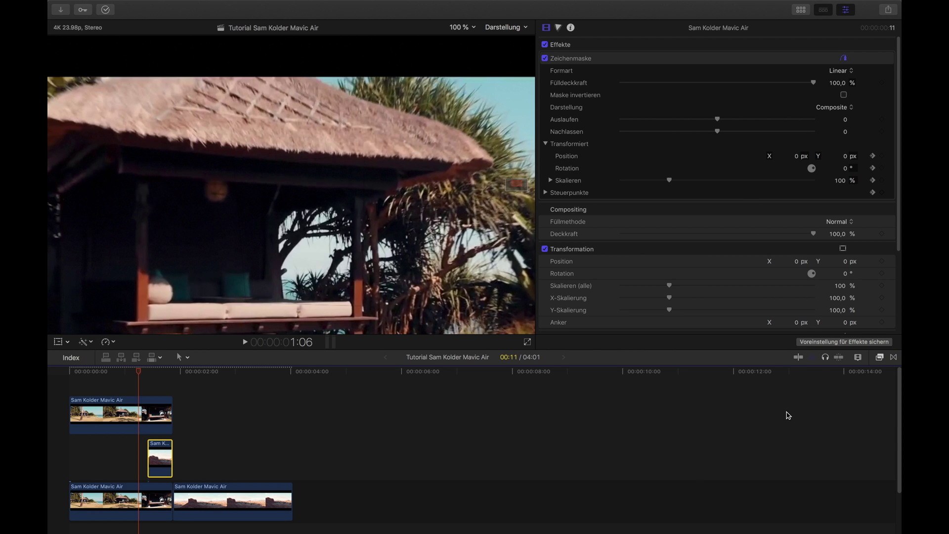
key("ctrl+super+5")
left_click_drag(791, 410, 156, 444)
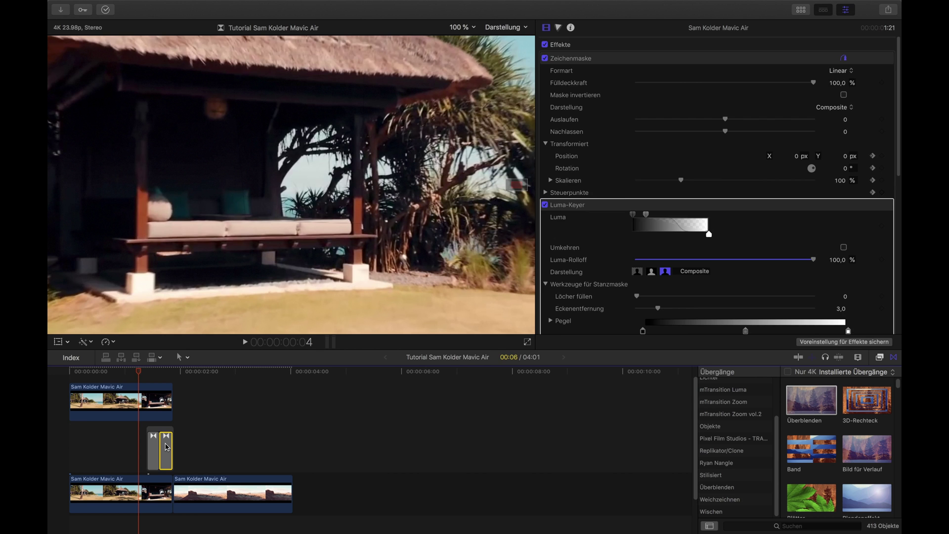
left_click(171, 388)
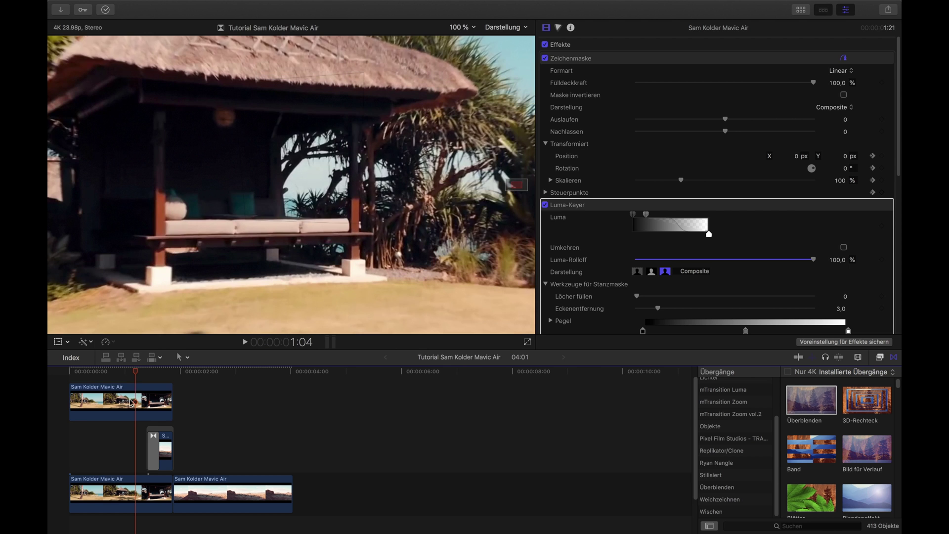
Keyframe the Zeichenmaske Fülldeckkraft at 0 % at 1:10, rising to 100 % by 1:15
left_click(131, 403)
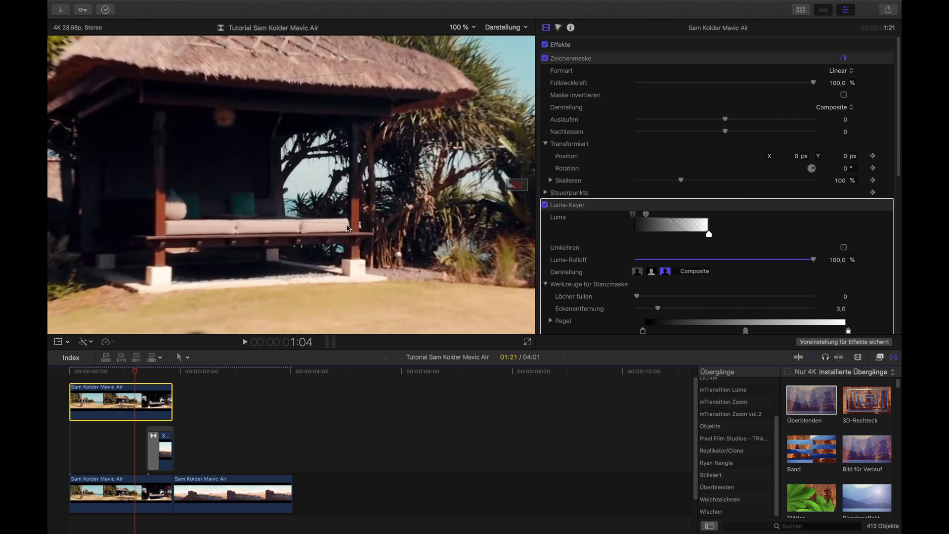
left_click(671, 58)
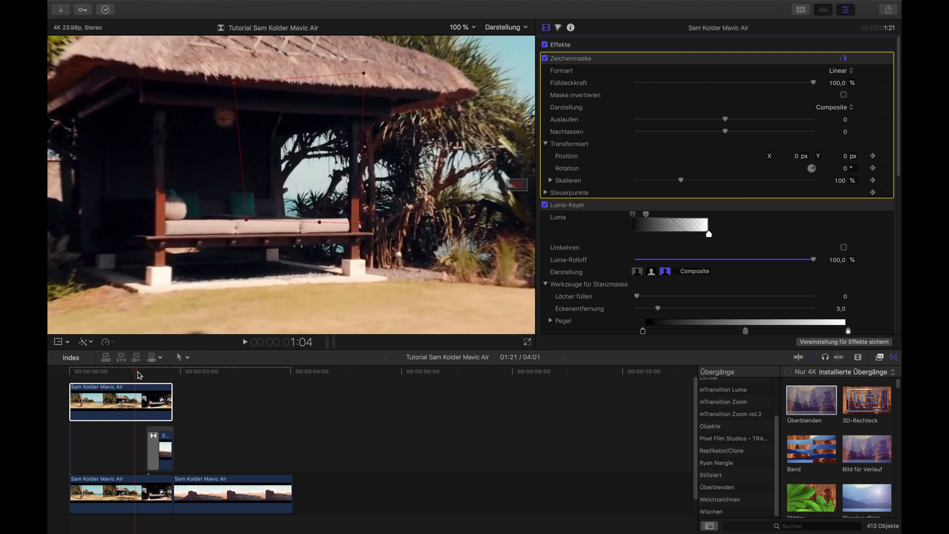
left_click_drag(138, 375, 147, 374)
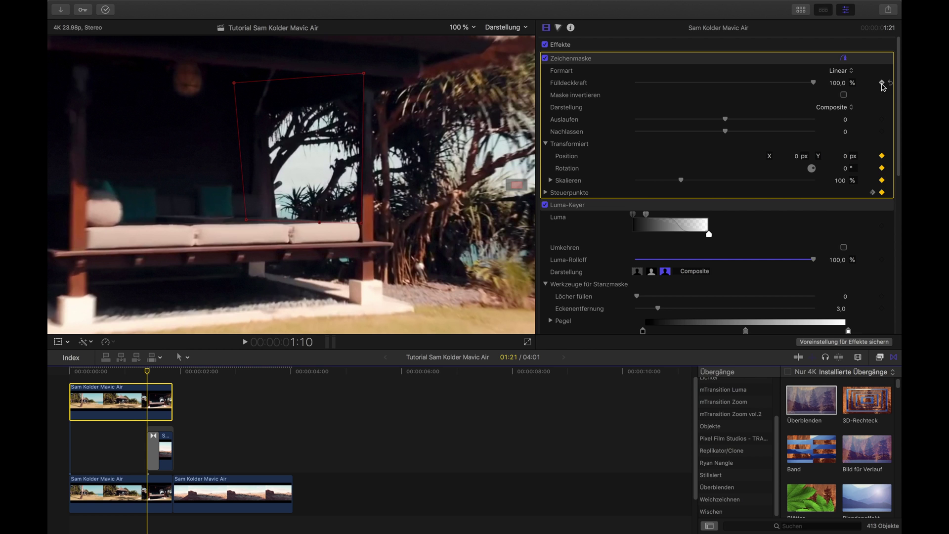
key("Right")
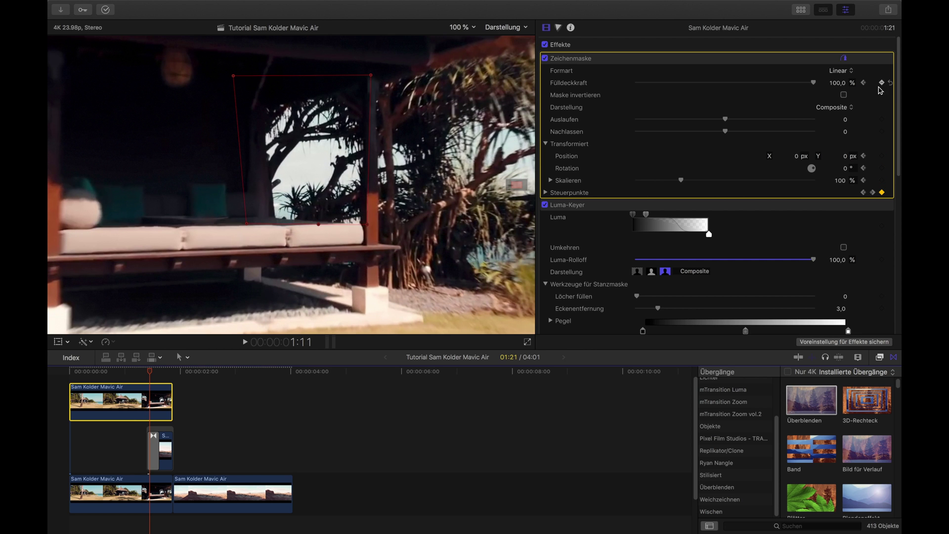
key("Left")
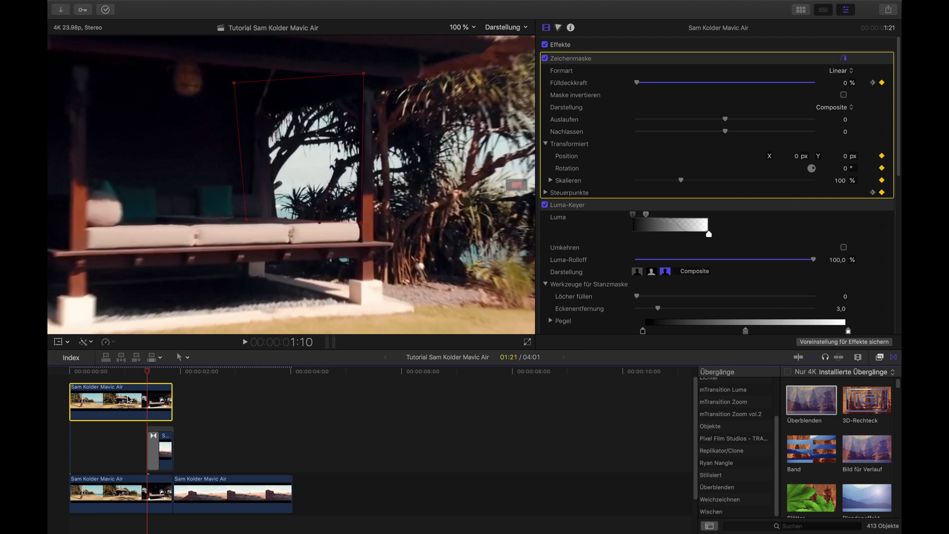
left_click(131, 379)
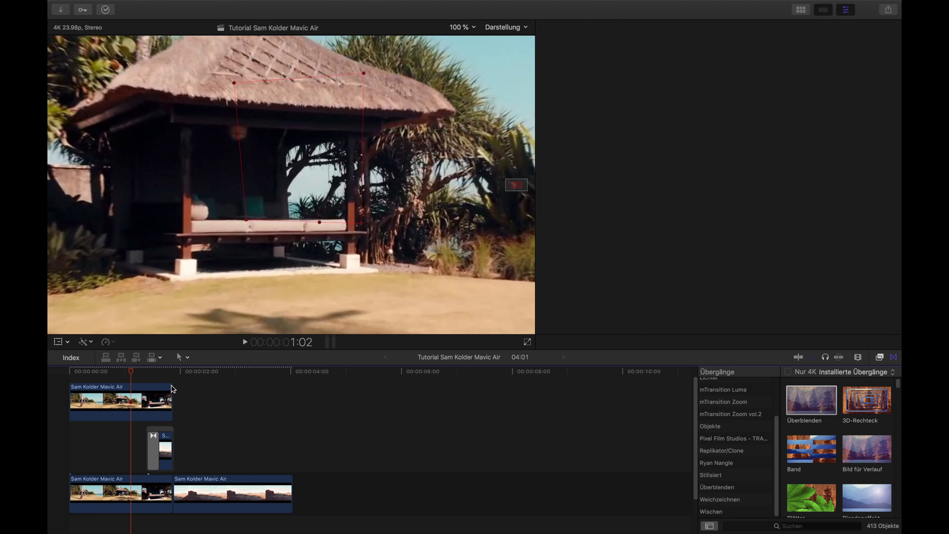
left_click(158, 381)
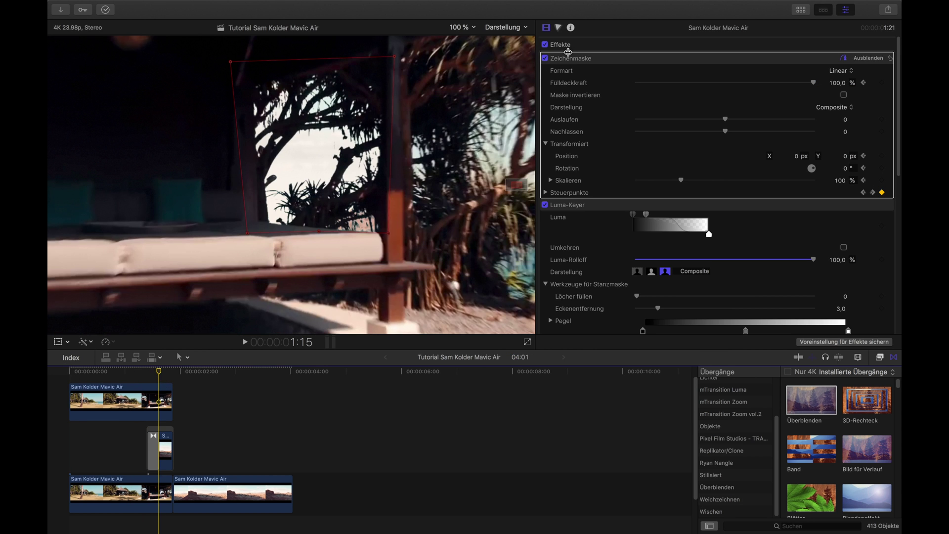
Hide the mask outline and play the reveal from the connected clip's start
left_click(573, 45)
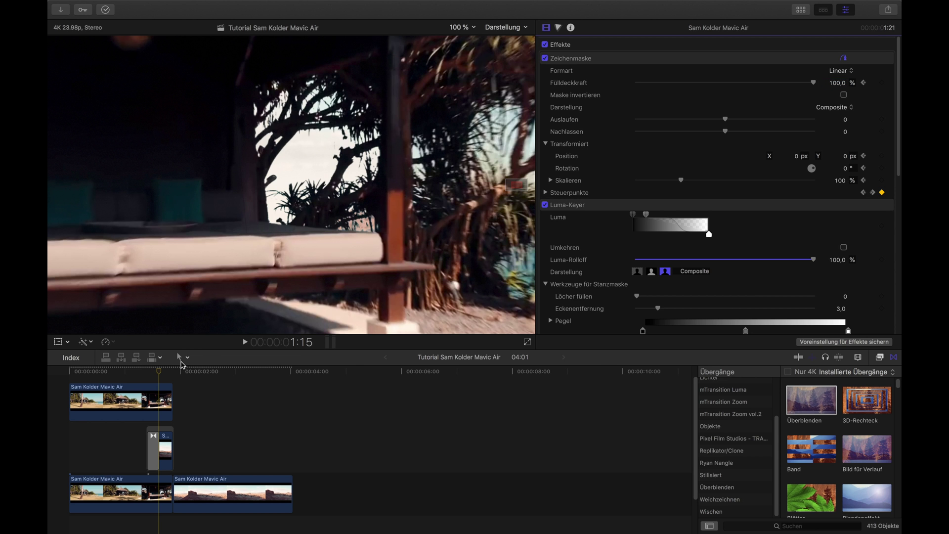
left_click(147, 372)
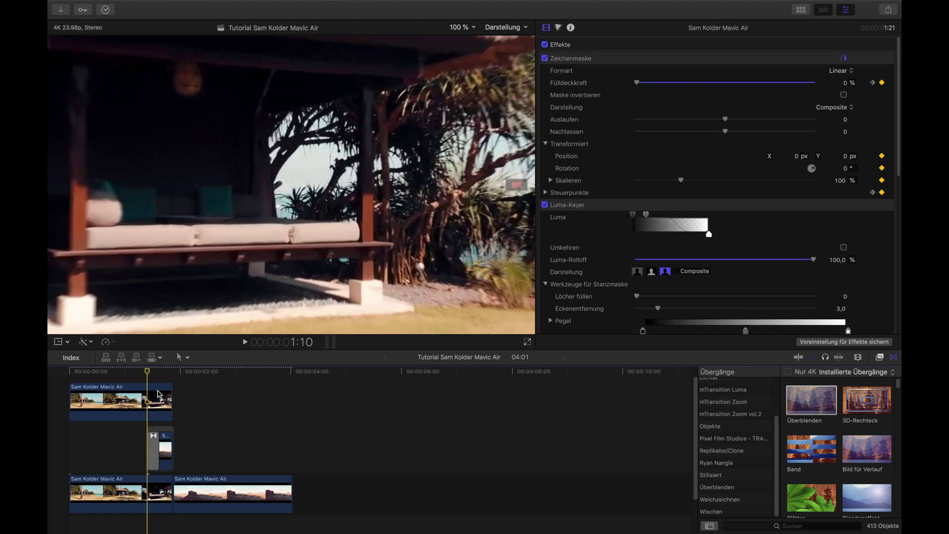
key("space")
key("space")
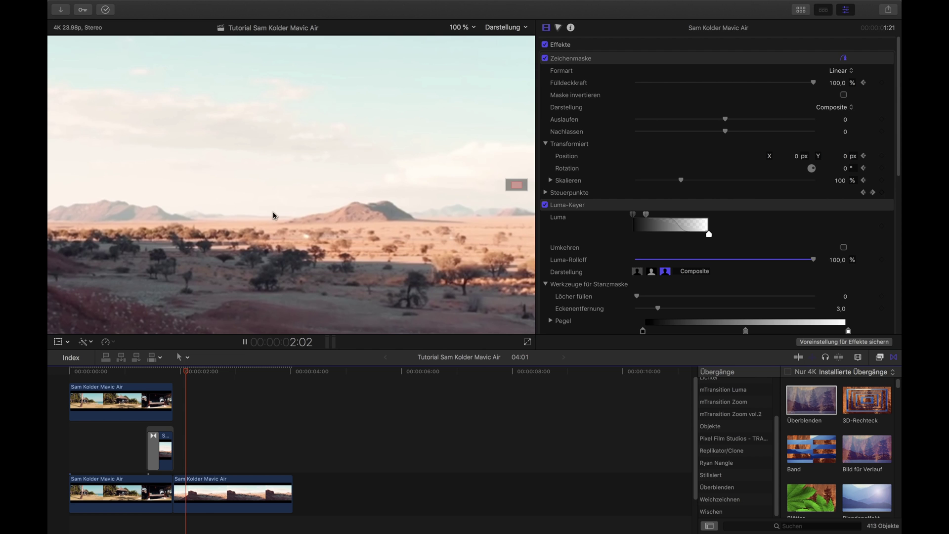
left_click(160, 424)
left_click(157, 447)
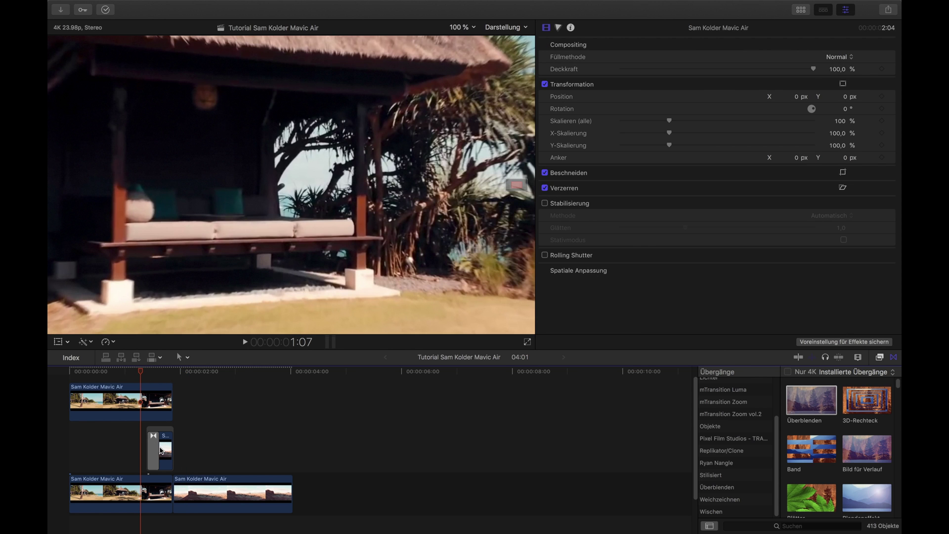
Lengthen the cross dissolve to about 10 frames and check it at 1:12
left_click(157, 449)
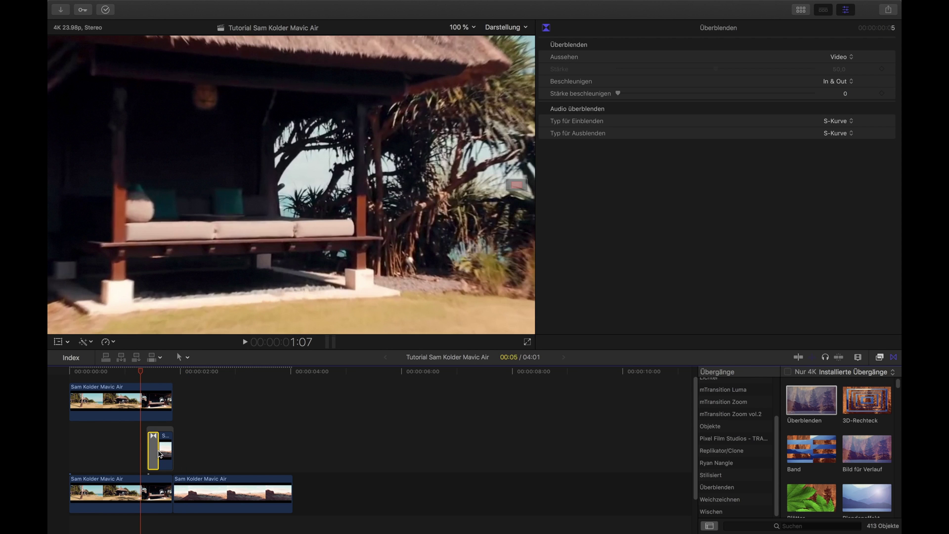
left_click_drag(159, 451, 168, 451)
key("super+equal")
key("super+equal")
key("super+equal")
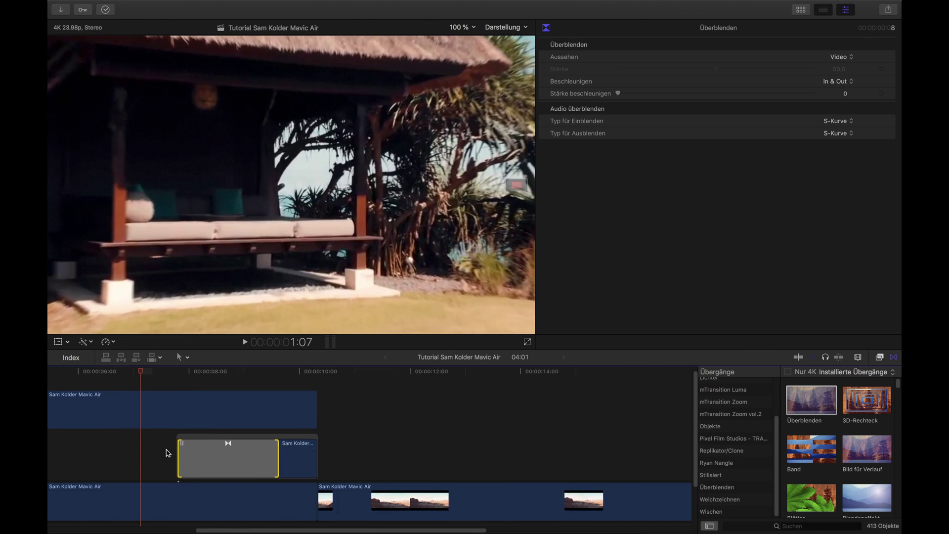
left_click_drag(428, 452, 486, 455)
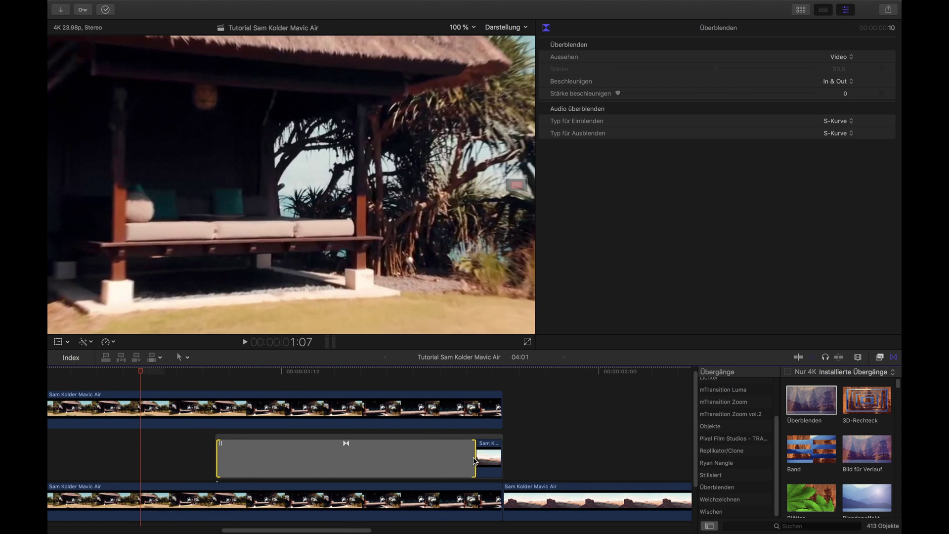
key("super+minus")
key("super+minus")
key("super+minus")
key("super+minus")
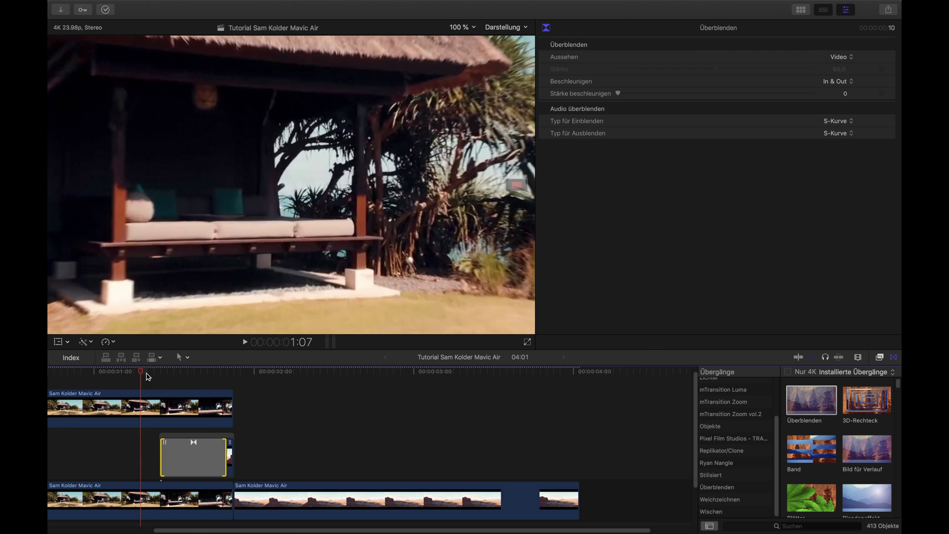
left_click_drag(152, 376, 227, 372)
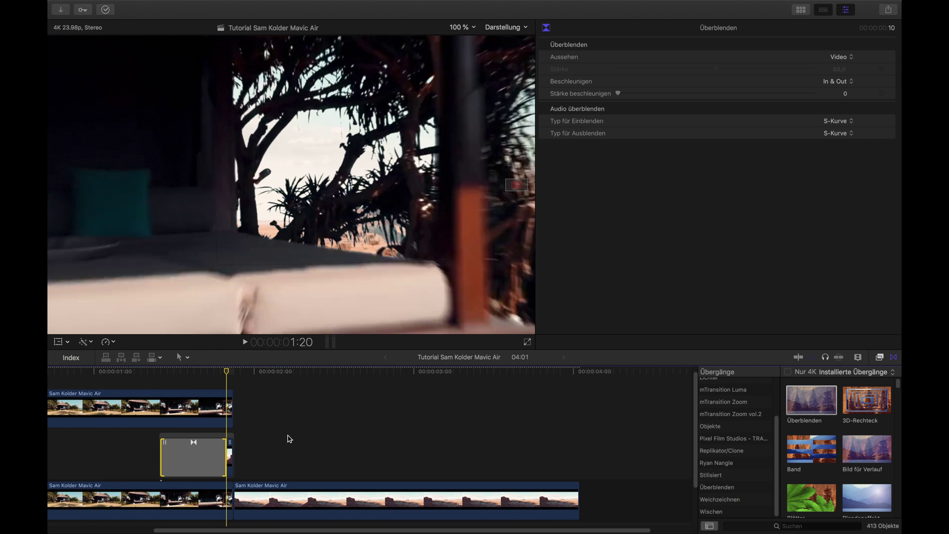
scroll(298, 421, "down", 2)
Delete the transition between the two desert clips, followed by one undo
left_click(312, 471)
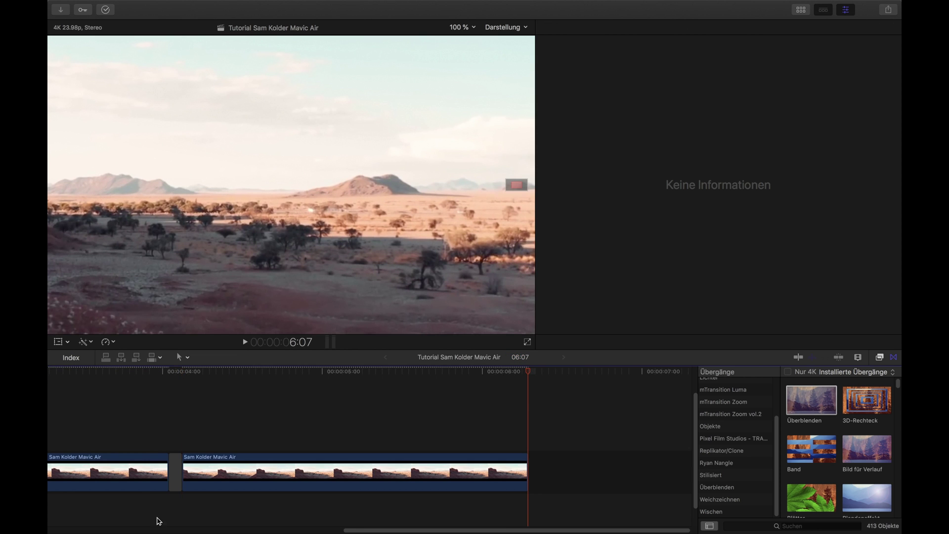
left_click(176, 472)
key("Delete")
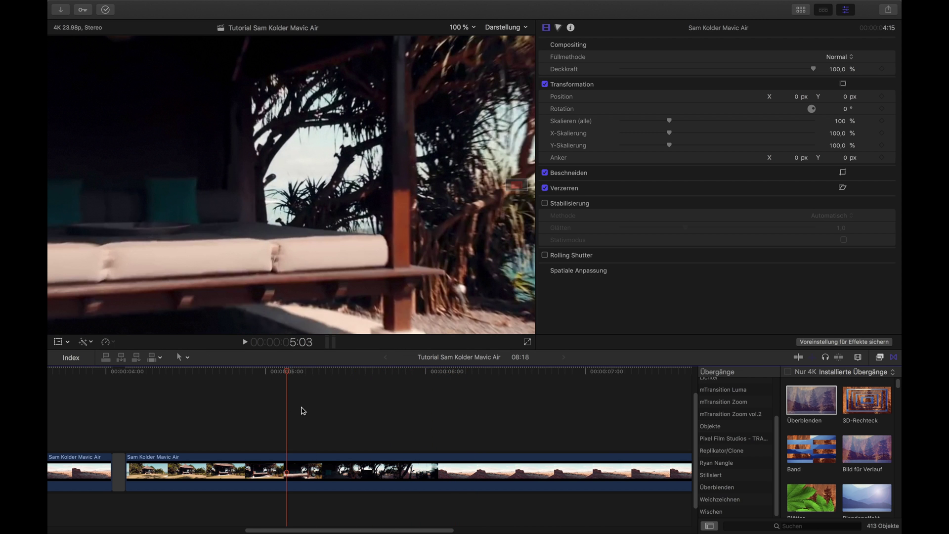
key("super+z")
key("super+z")
scroll(302, 407, "left", 2)
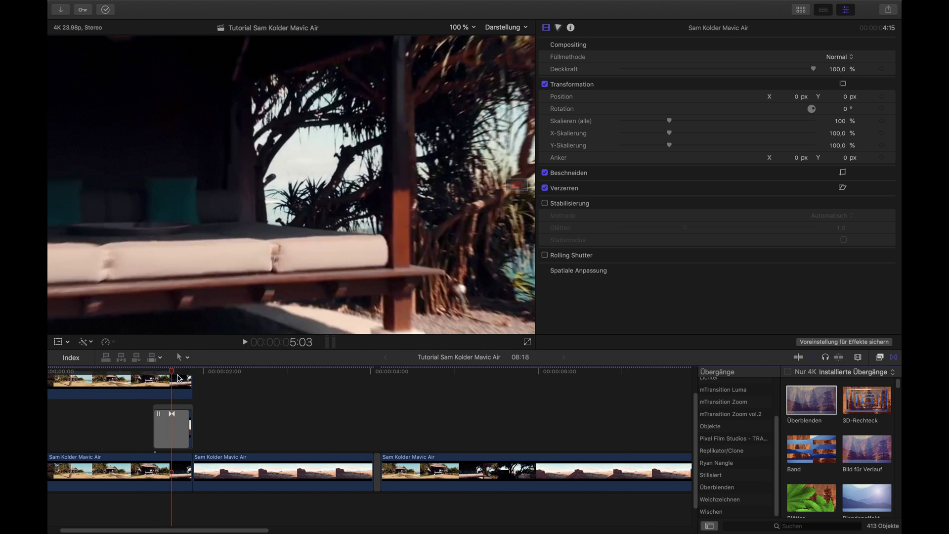
Scrub from the masked hut section through the reveal into the desert shot
left_click(170, 378)
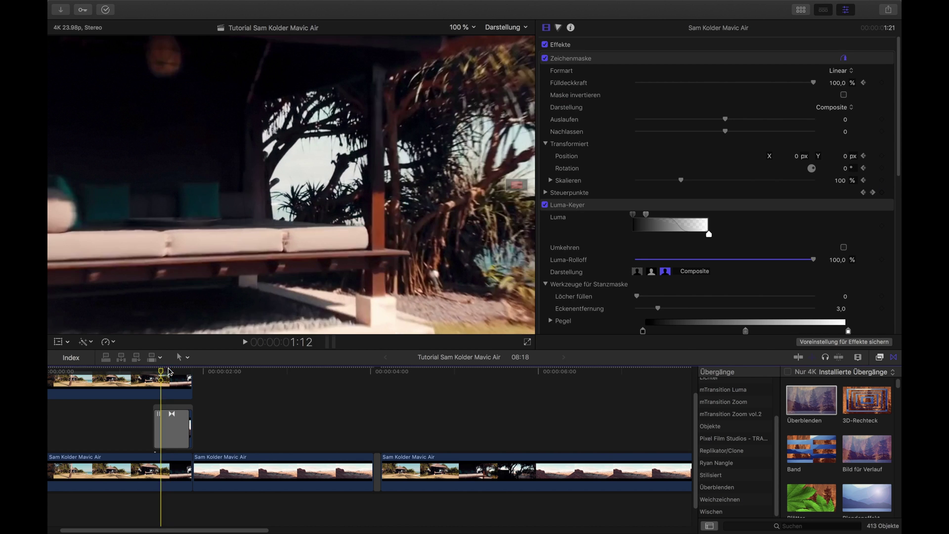
left_click(568, 409)
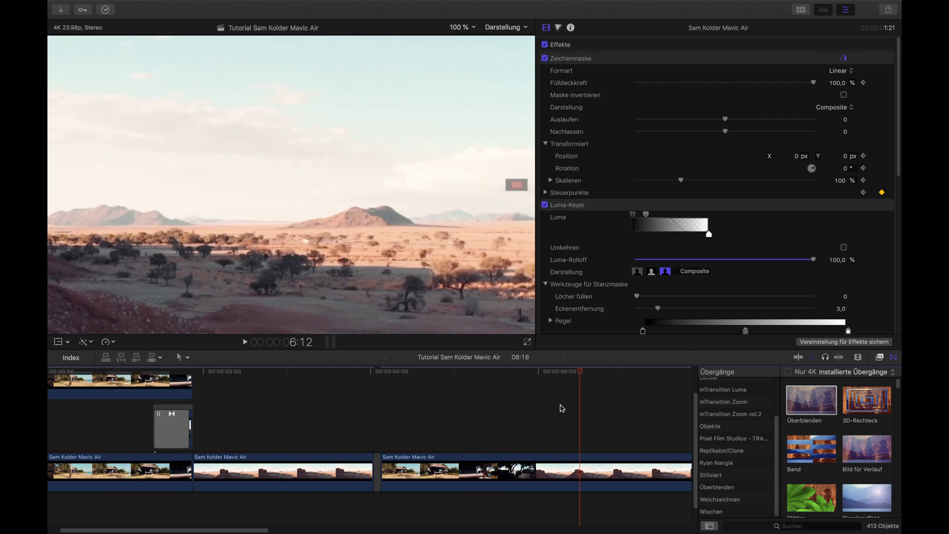
scroll(557, 384, "right", 2)
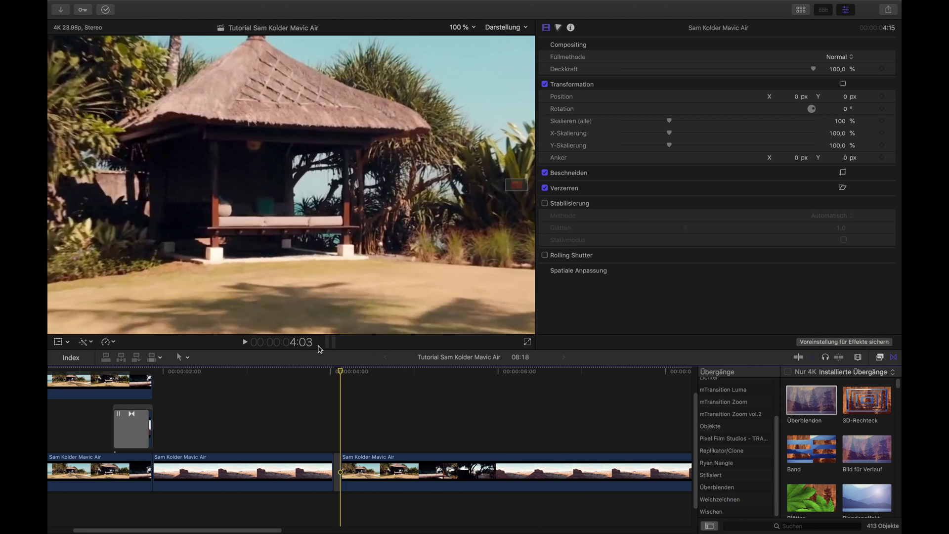
scroll(285, 376, "left", 3)
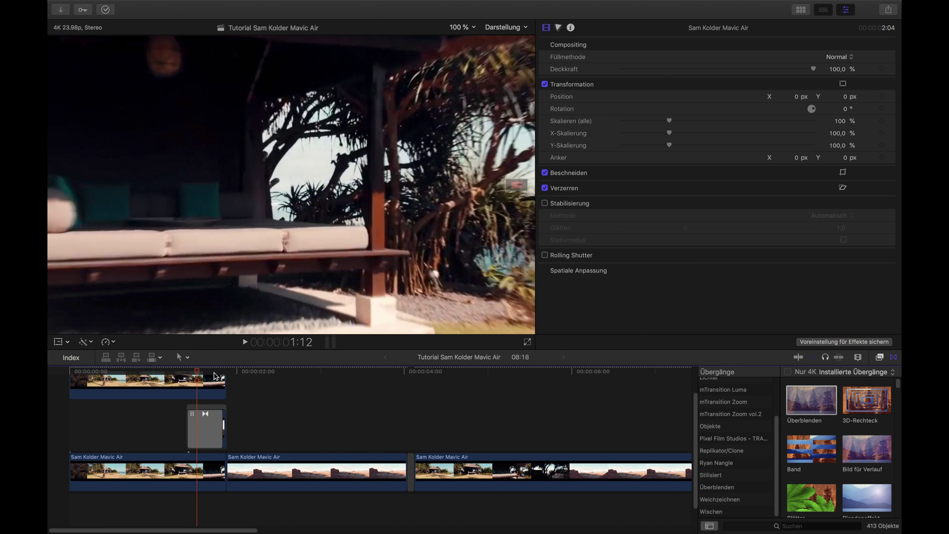
left_click(215, 375)
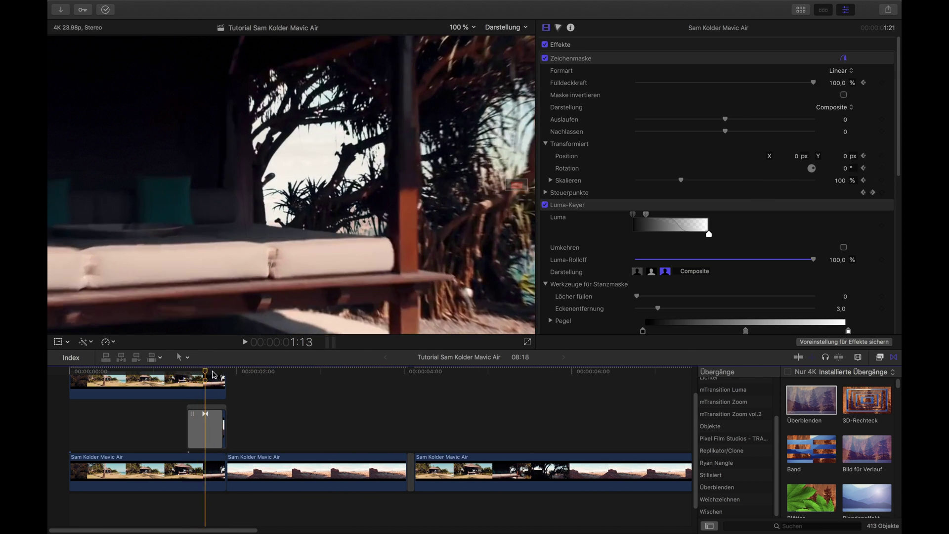
left_click(228, 373)
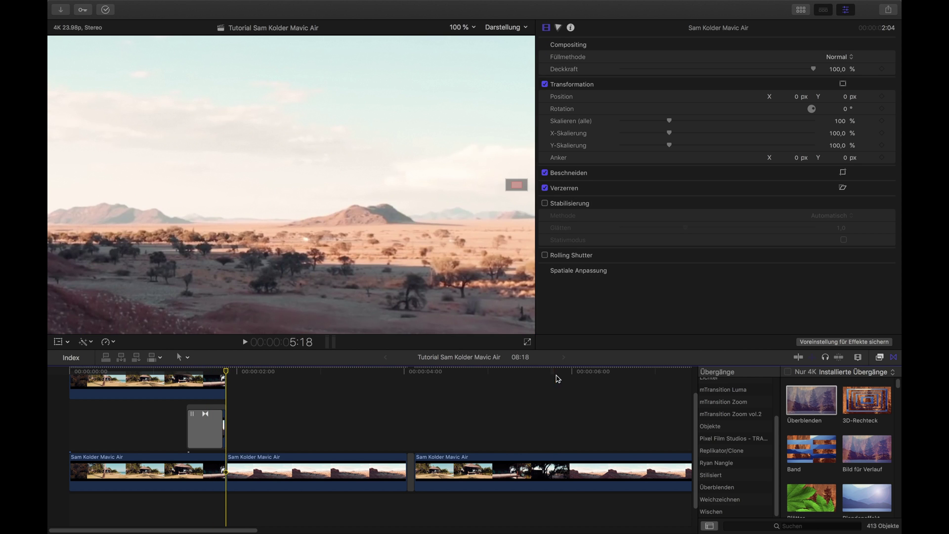
left_click_drag(555, 372, 581, 371)
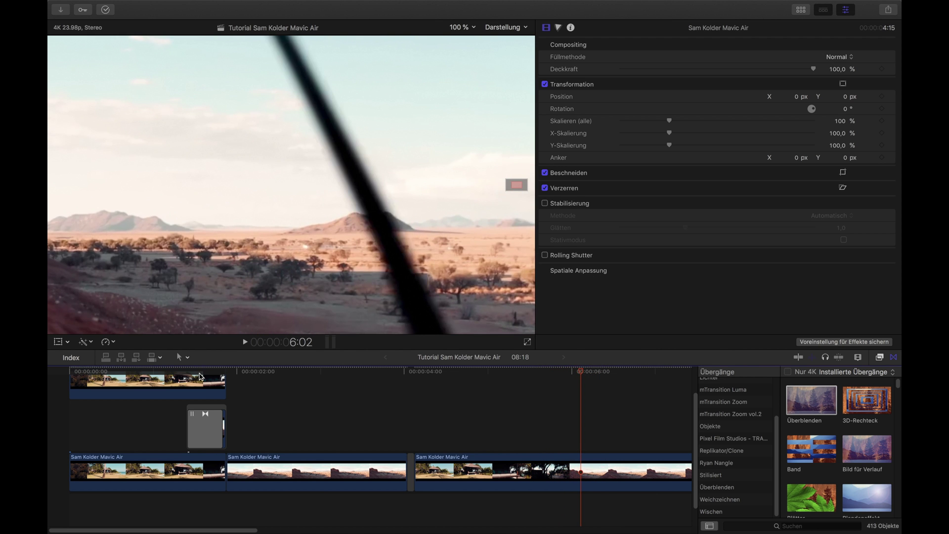
left_click(205, 372)
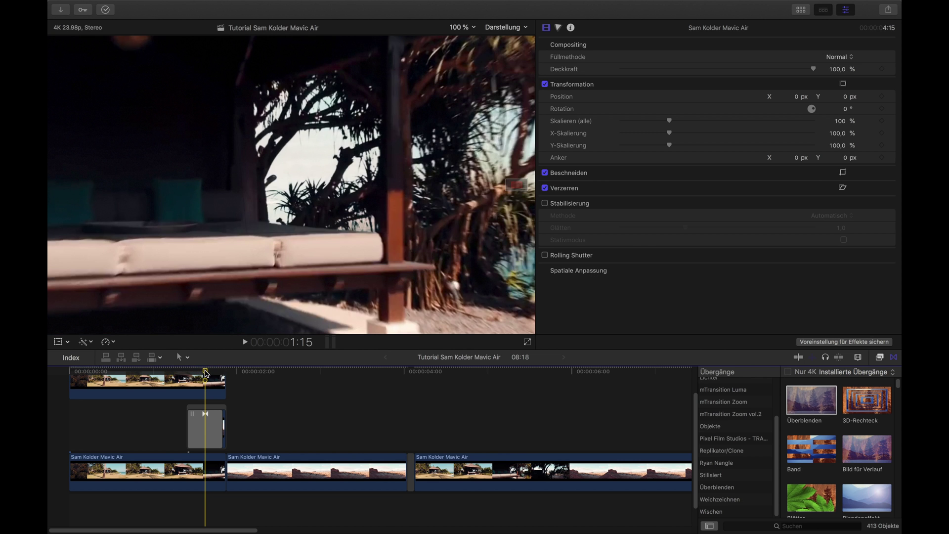
left_click_drag(206, 374, 339, 379)
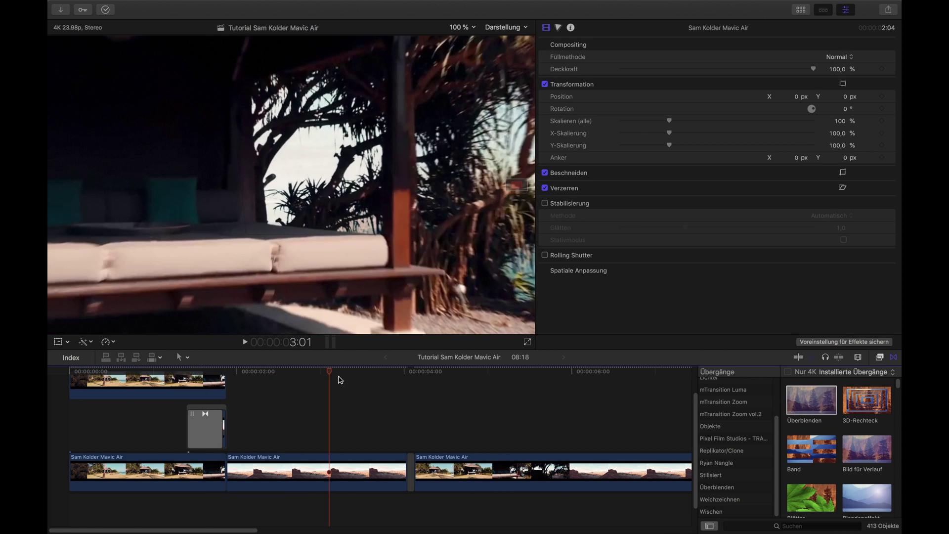